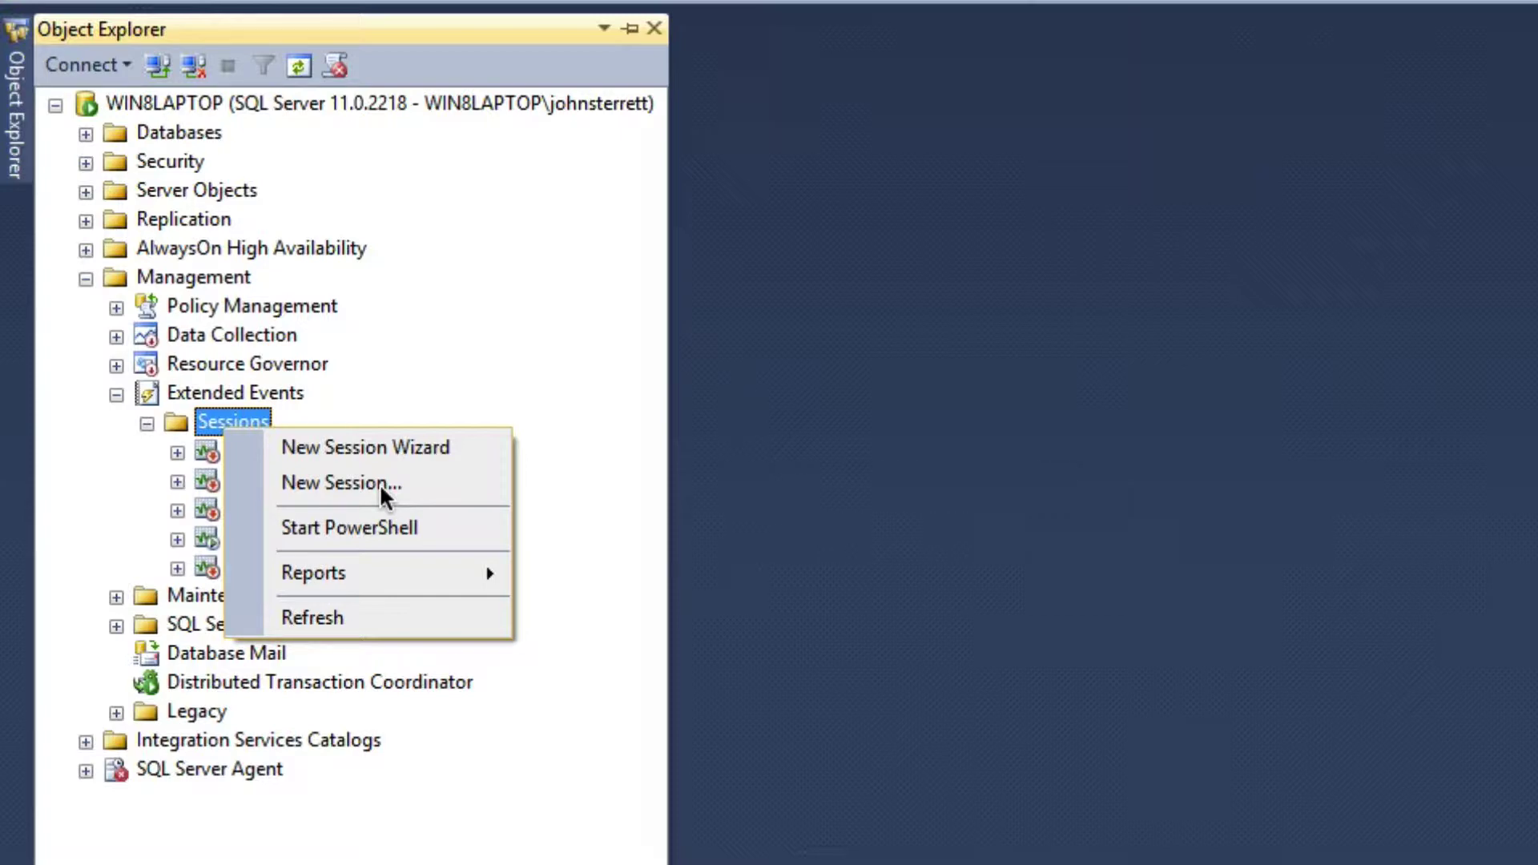
Start a new Extended Events session named TopOffenders that starts at server startup and immediately after creation, with live data watching enabled.
left_click(373, 488)
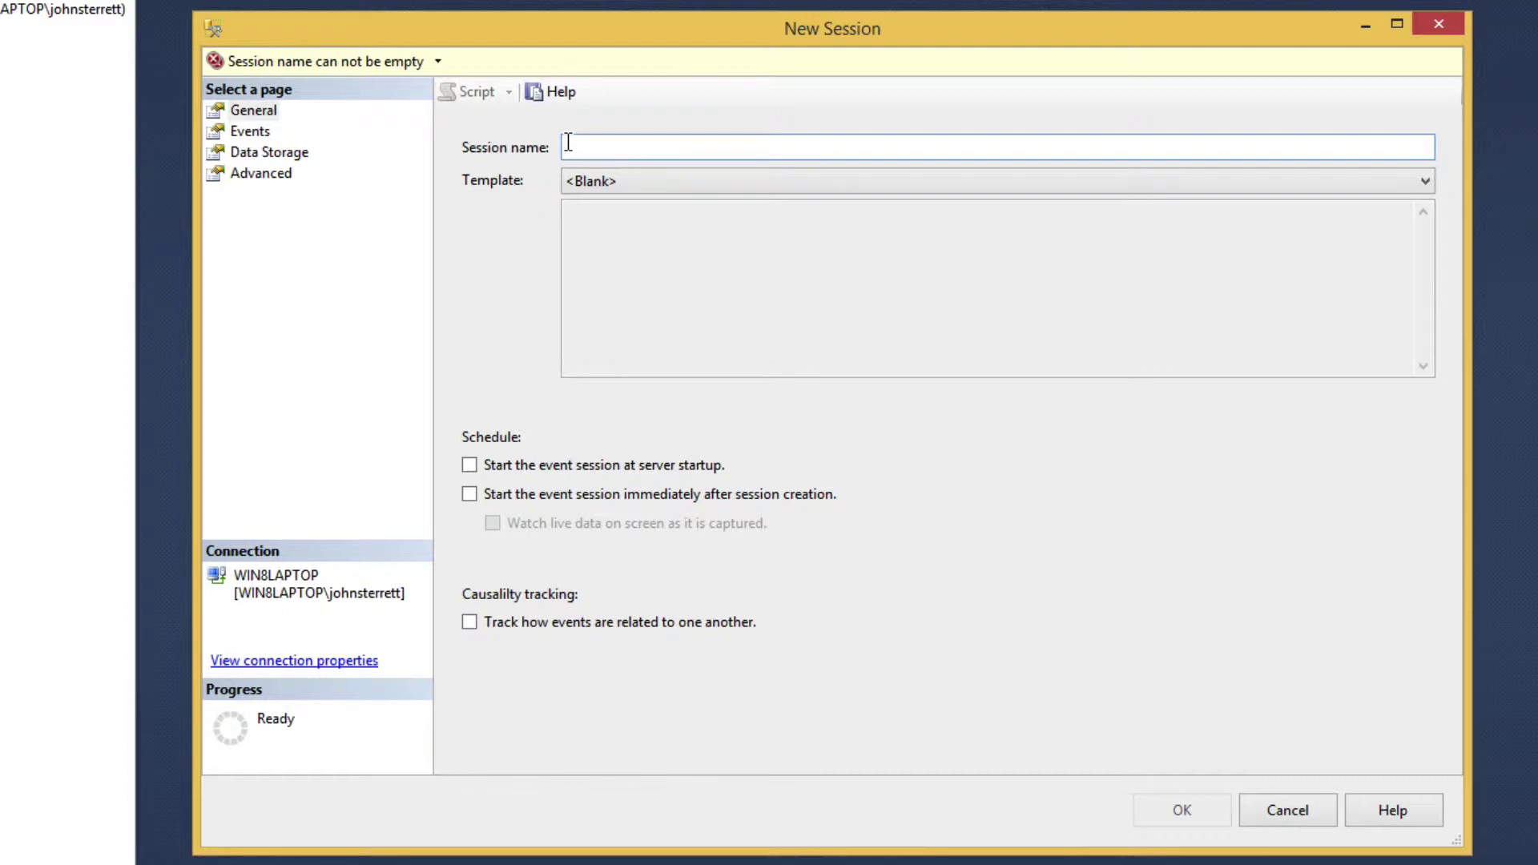
type("TopOff")
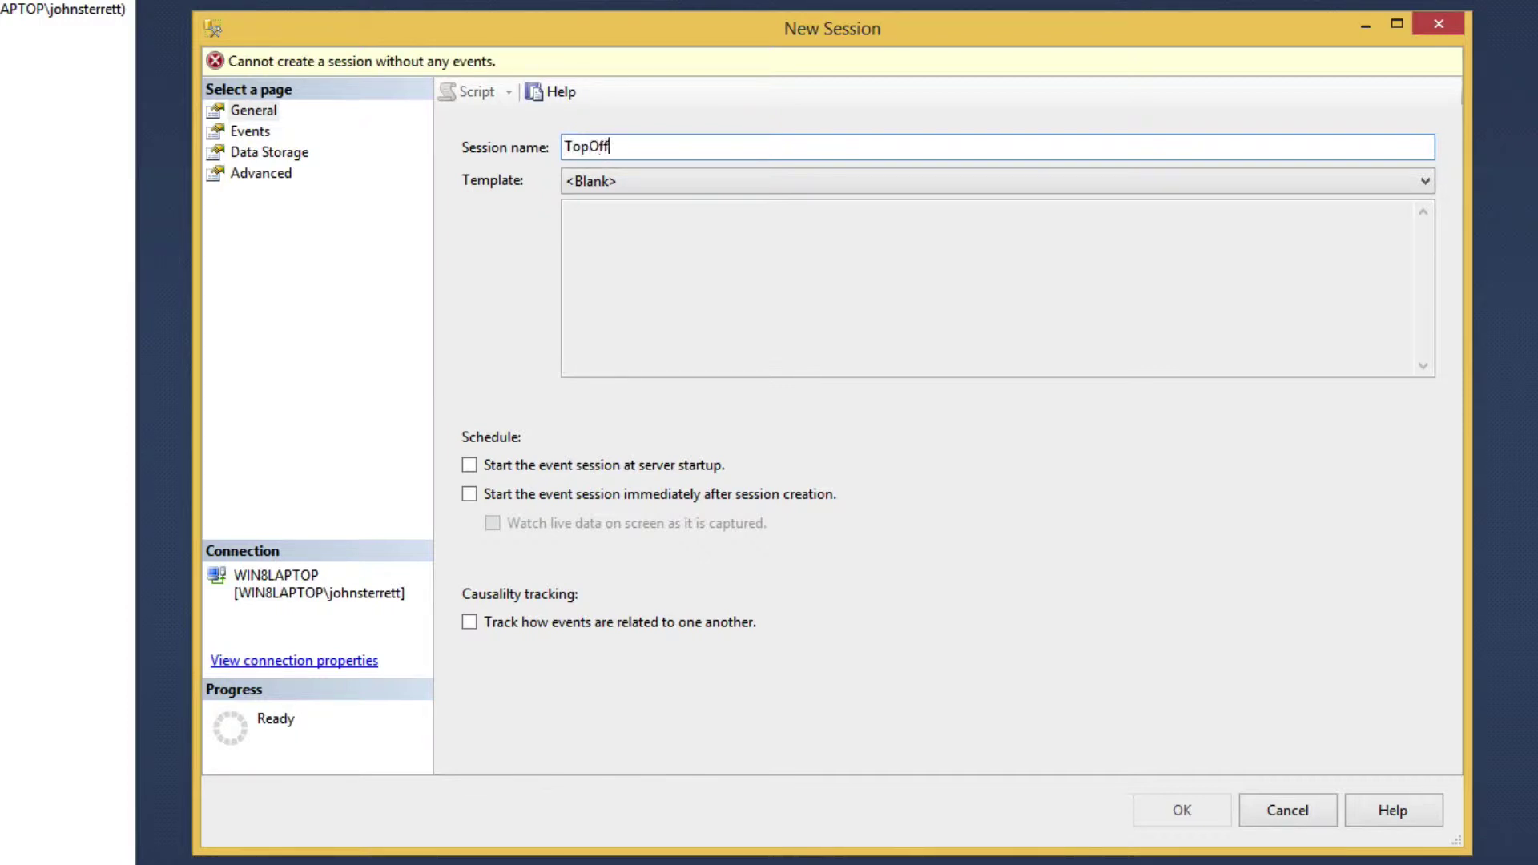
type("enders")
left_click(469, 465)
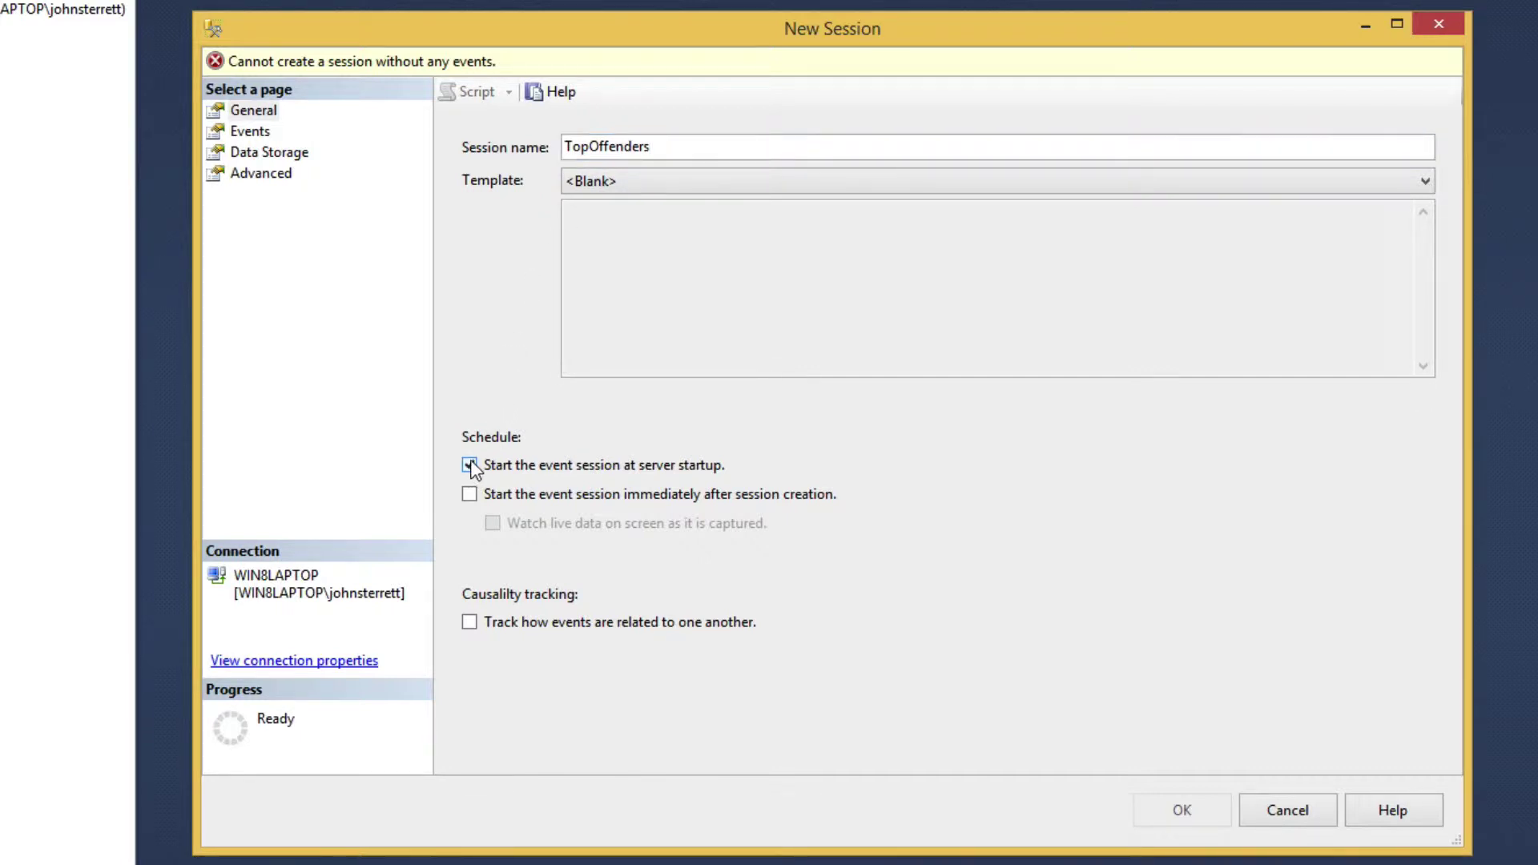
left_click(470, 495)
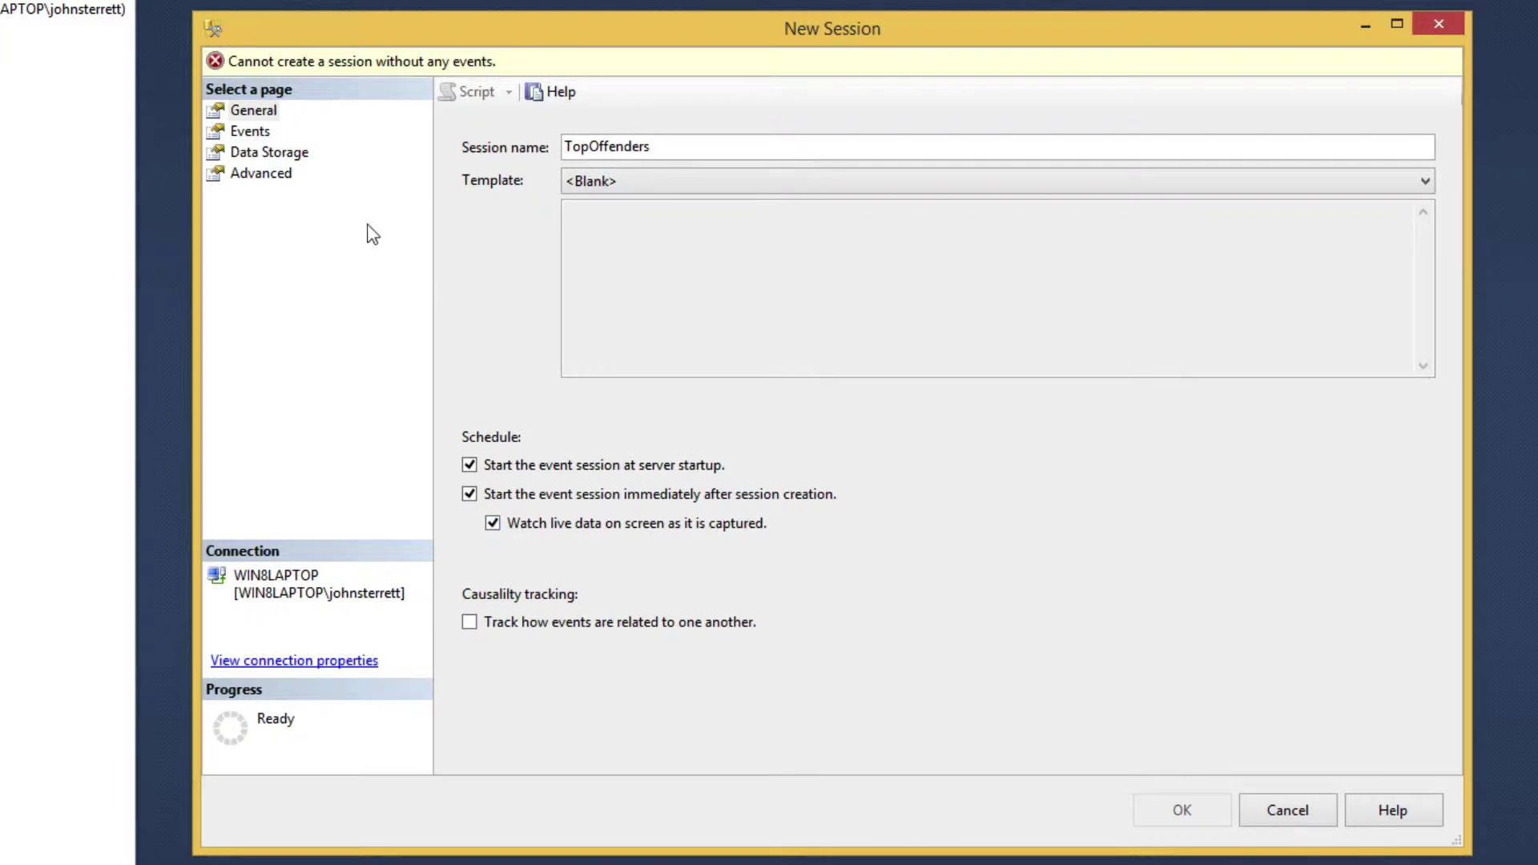
Filter the event library by "compl" and add the rpc_completed and sp_statement_completed events to the session.
left_click(256, 133)
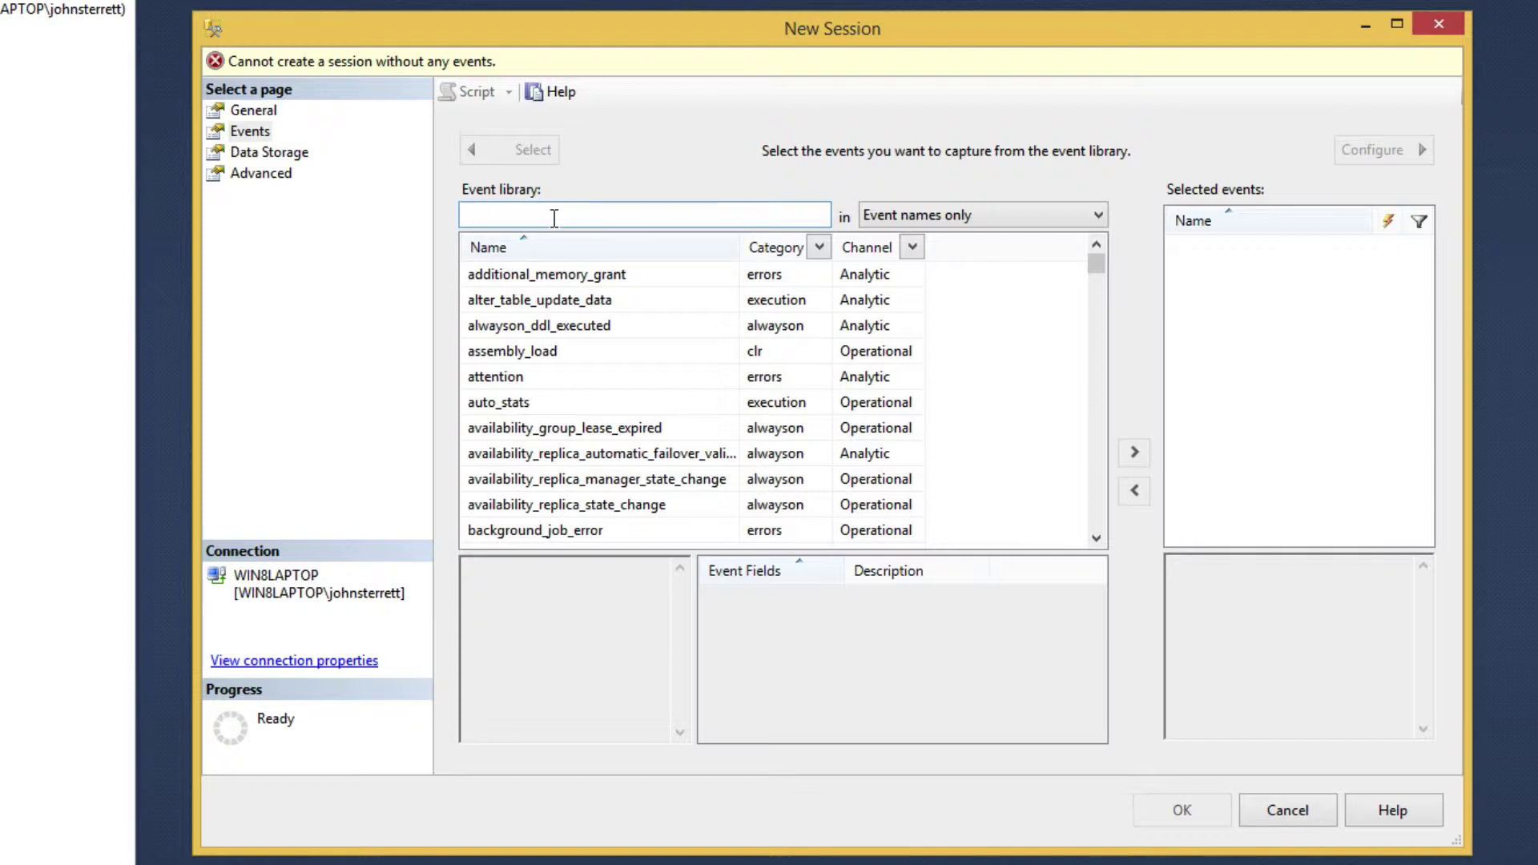
type("compl")
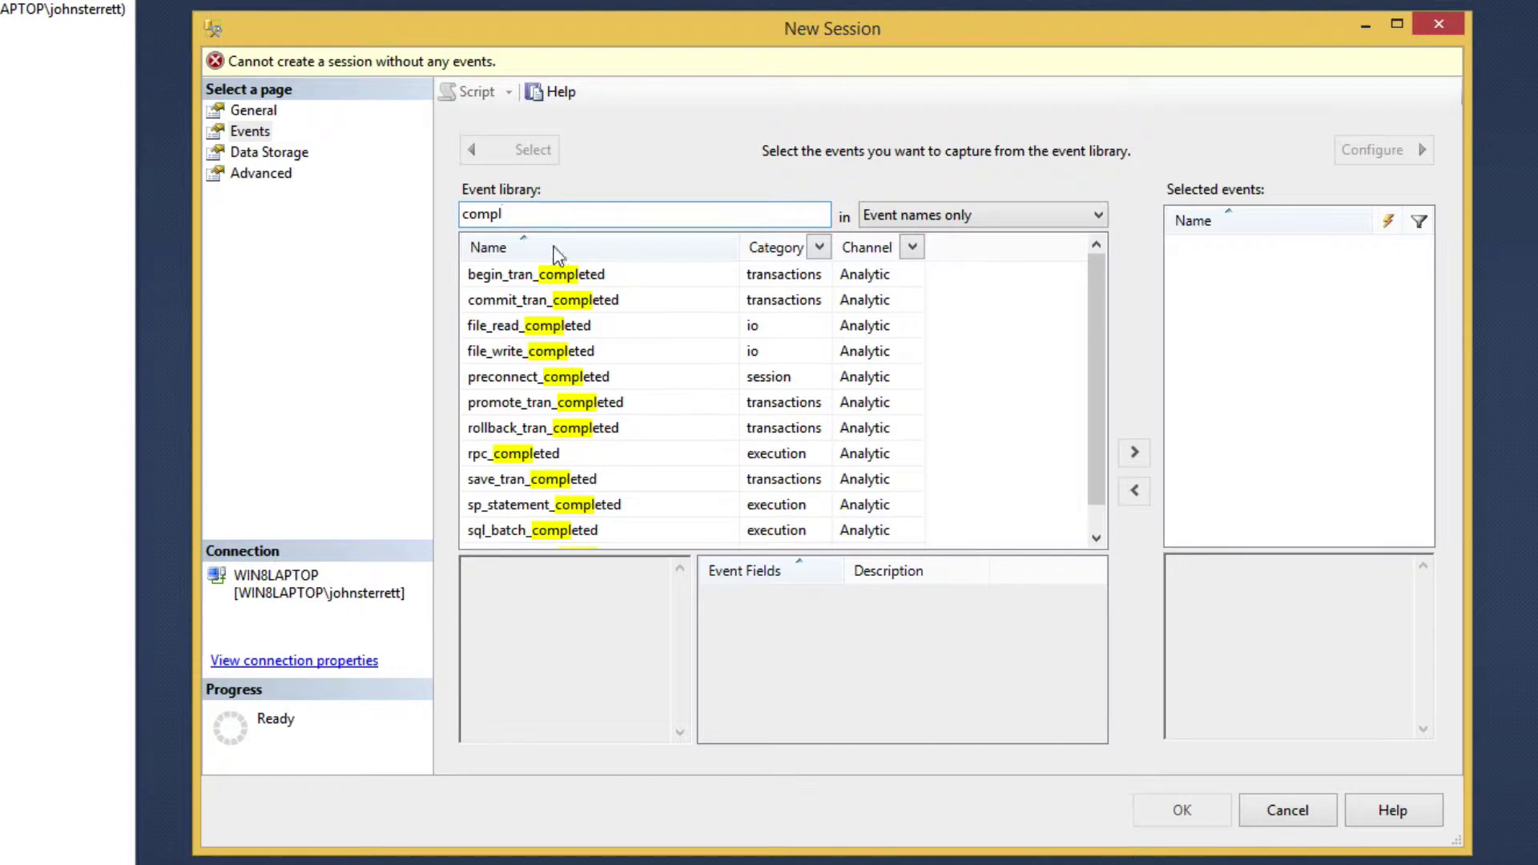
left_click(535, 453)
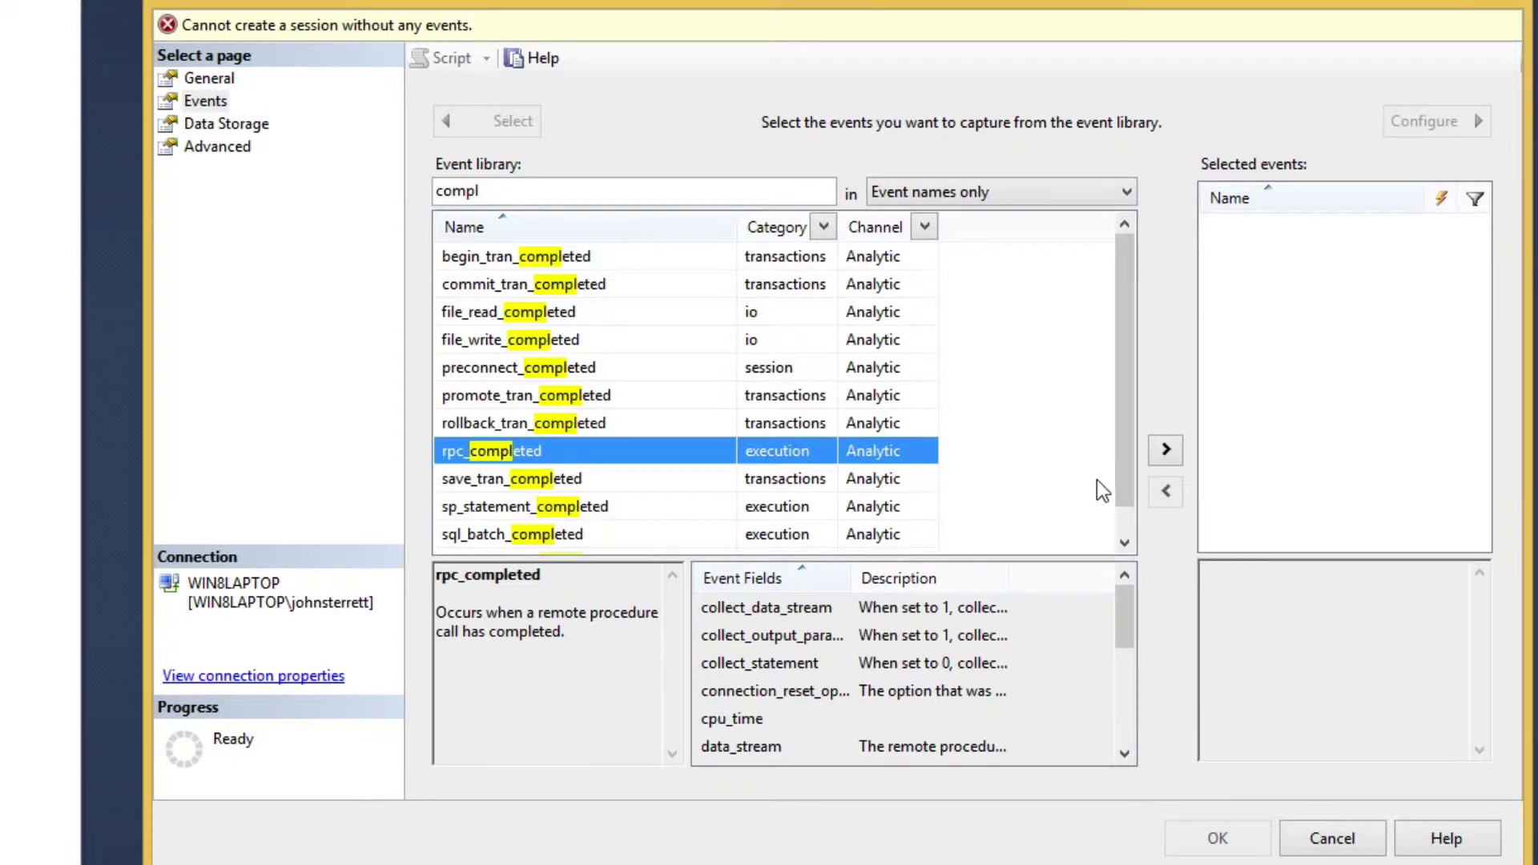
left_click(1166, 450)
left_click(513, 486)
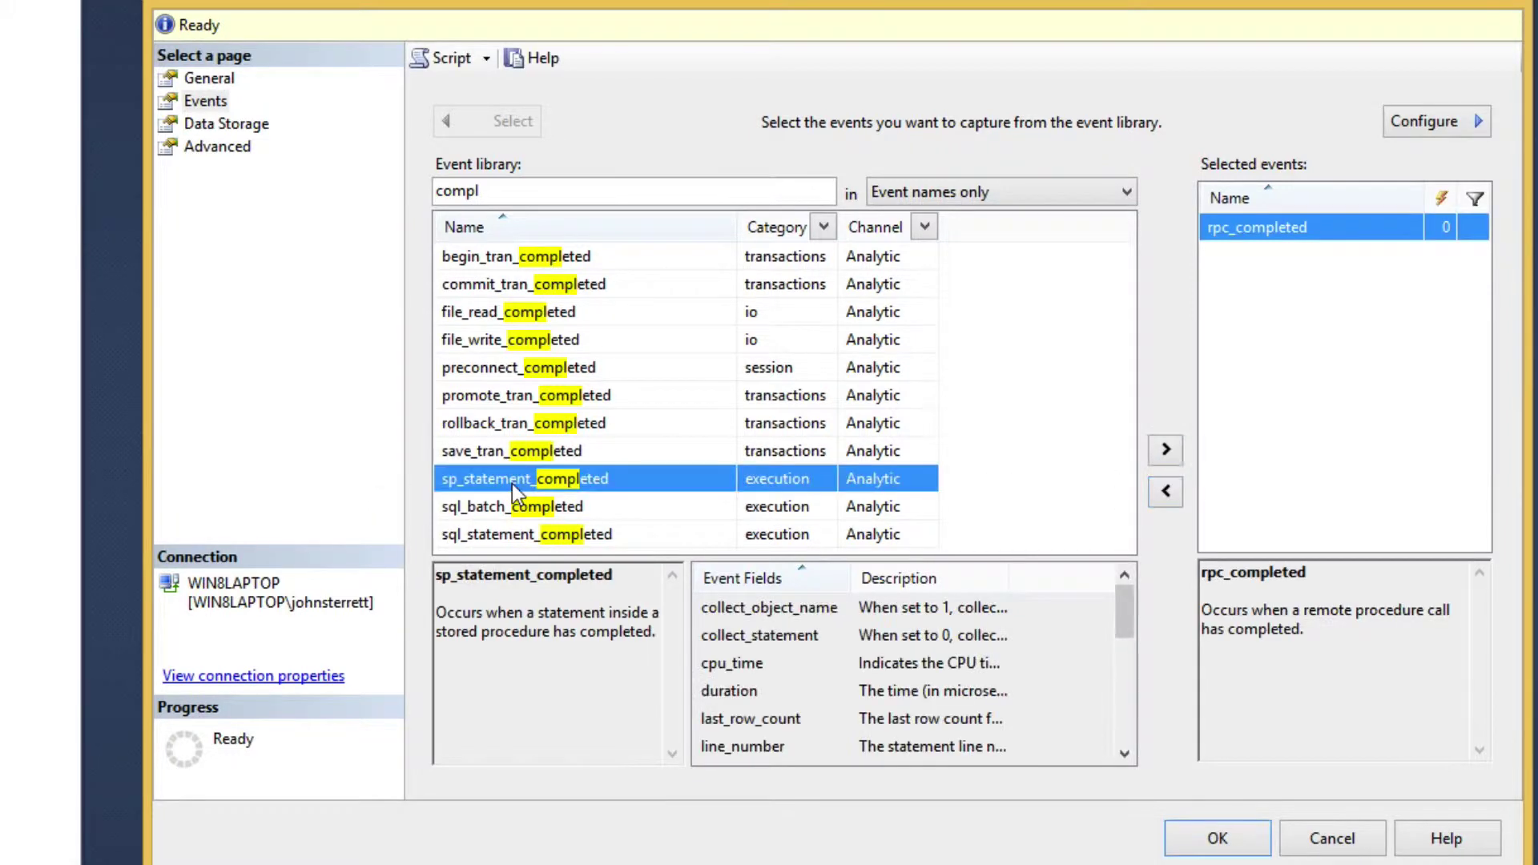
left_click(1165, 451)
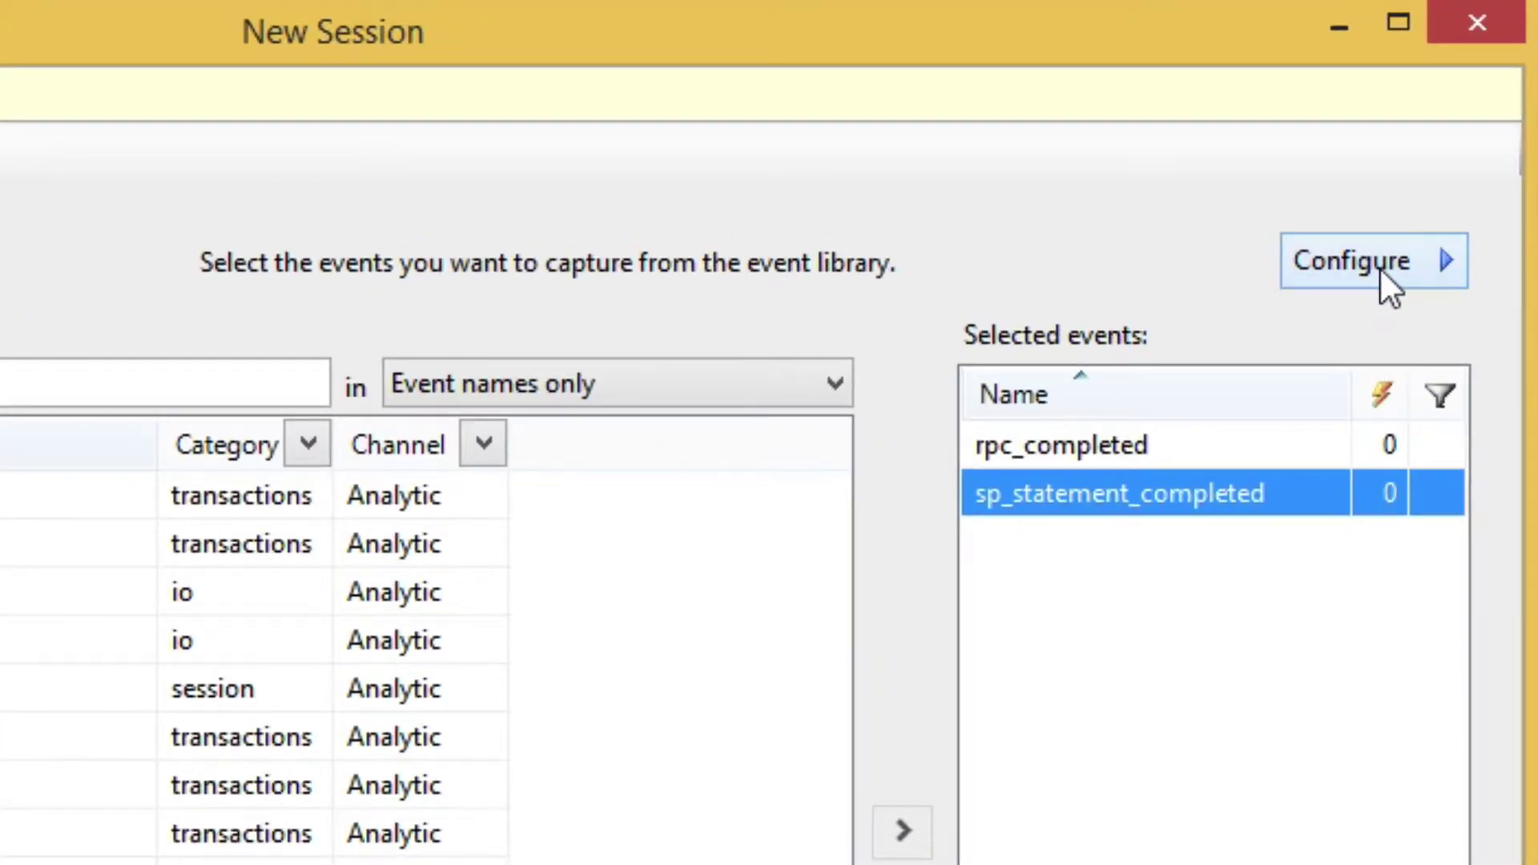
Configure both selected events together to collect the query_hash and query_plan_hash global fields, and view their filter settings.
left_click(1384, 276)
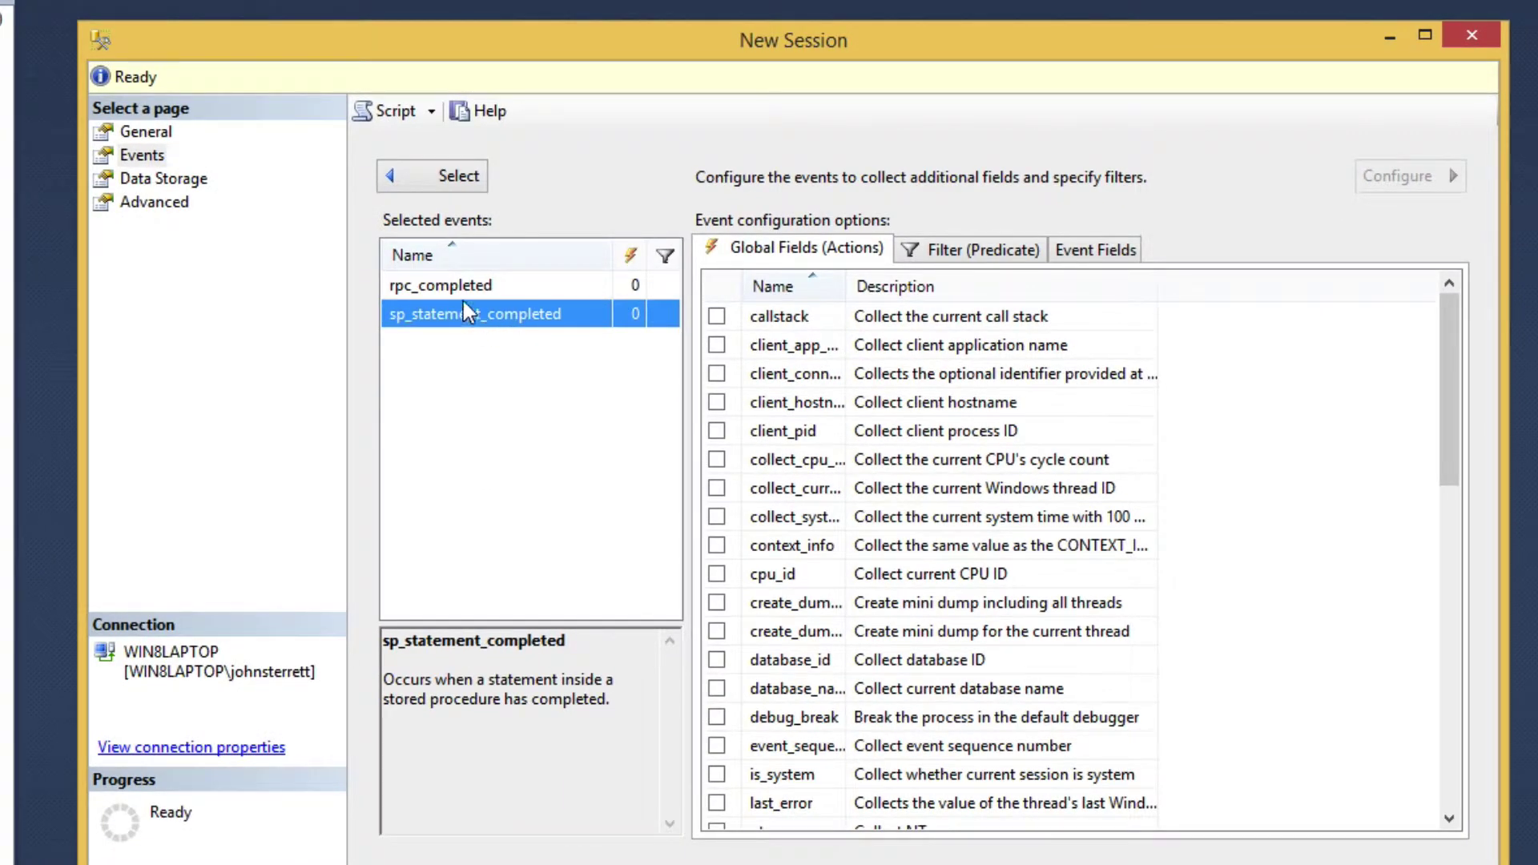
left_click(465, 288)
left_click(469, 316, "shift")
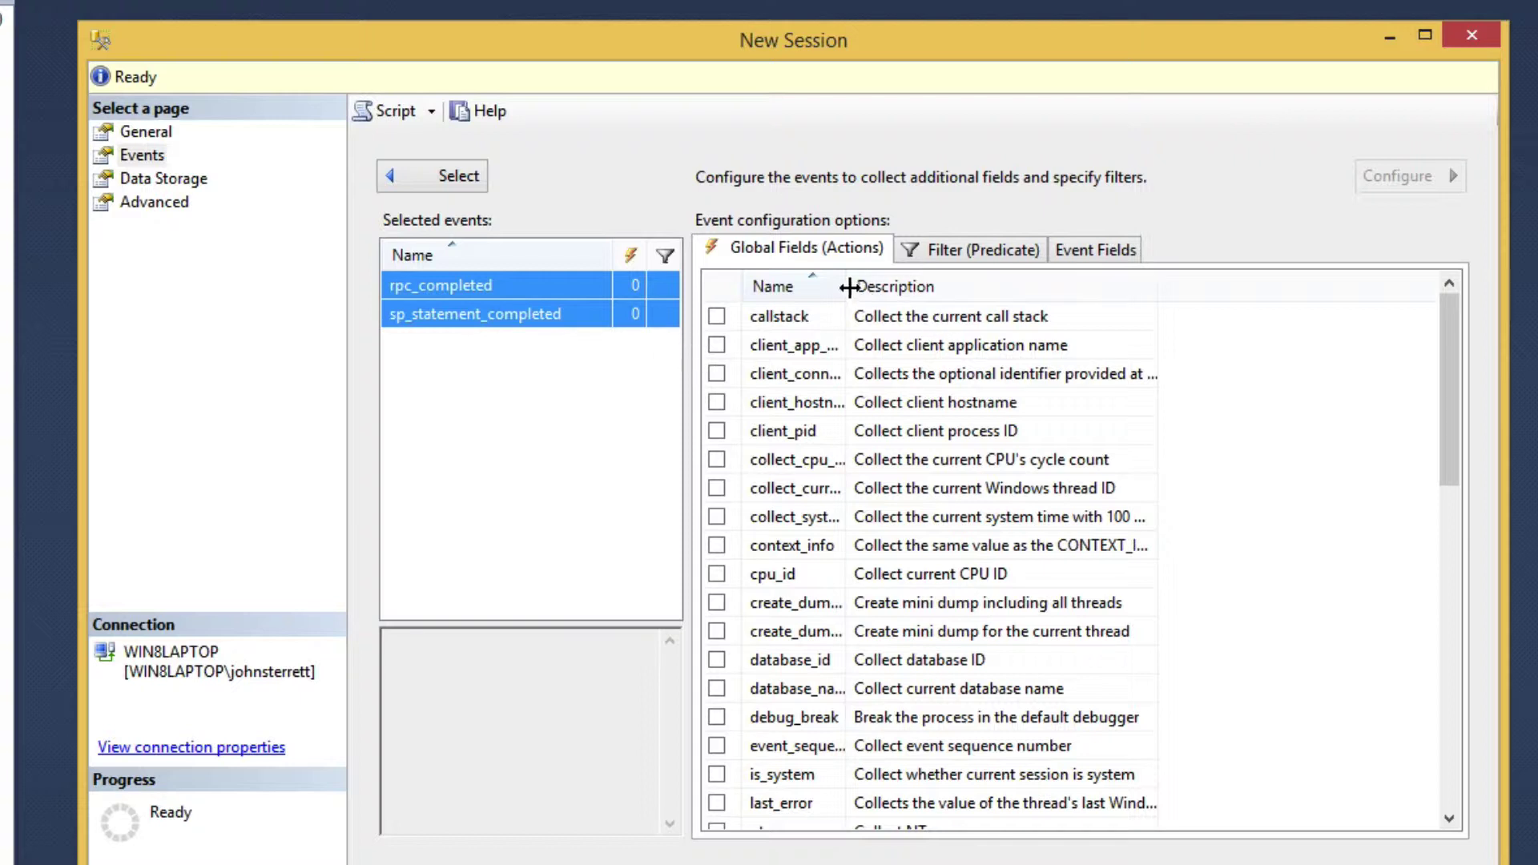
left_click_drag(847, 286, 1002, 288)
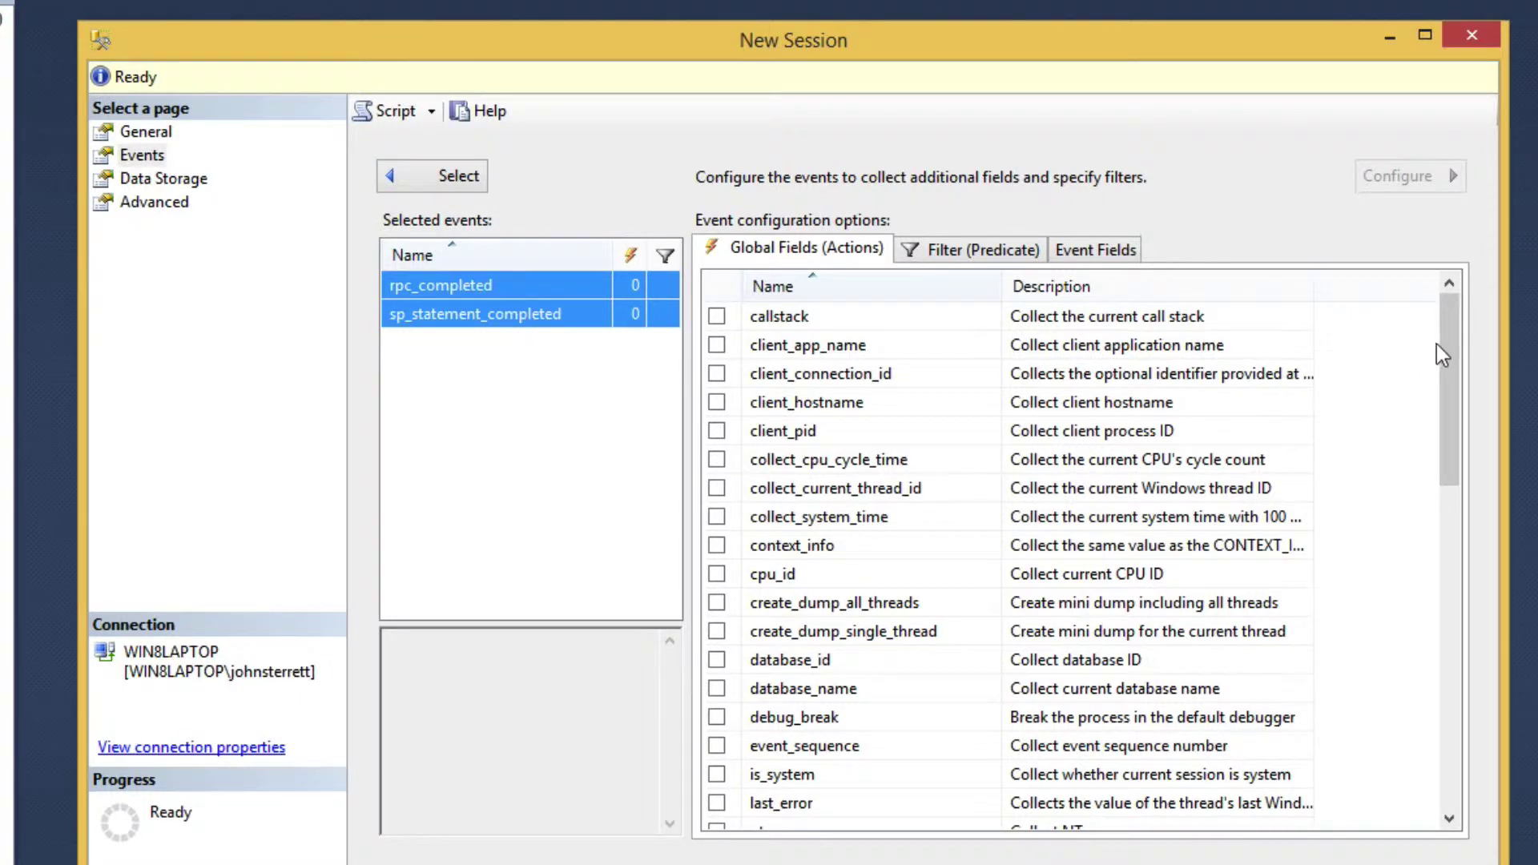
left_click_drag(1440, 338, 1449, 491)
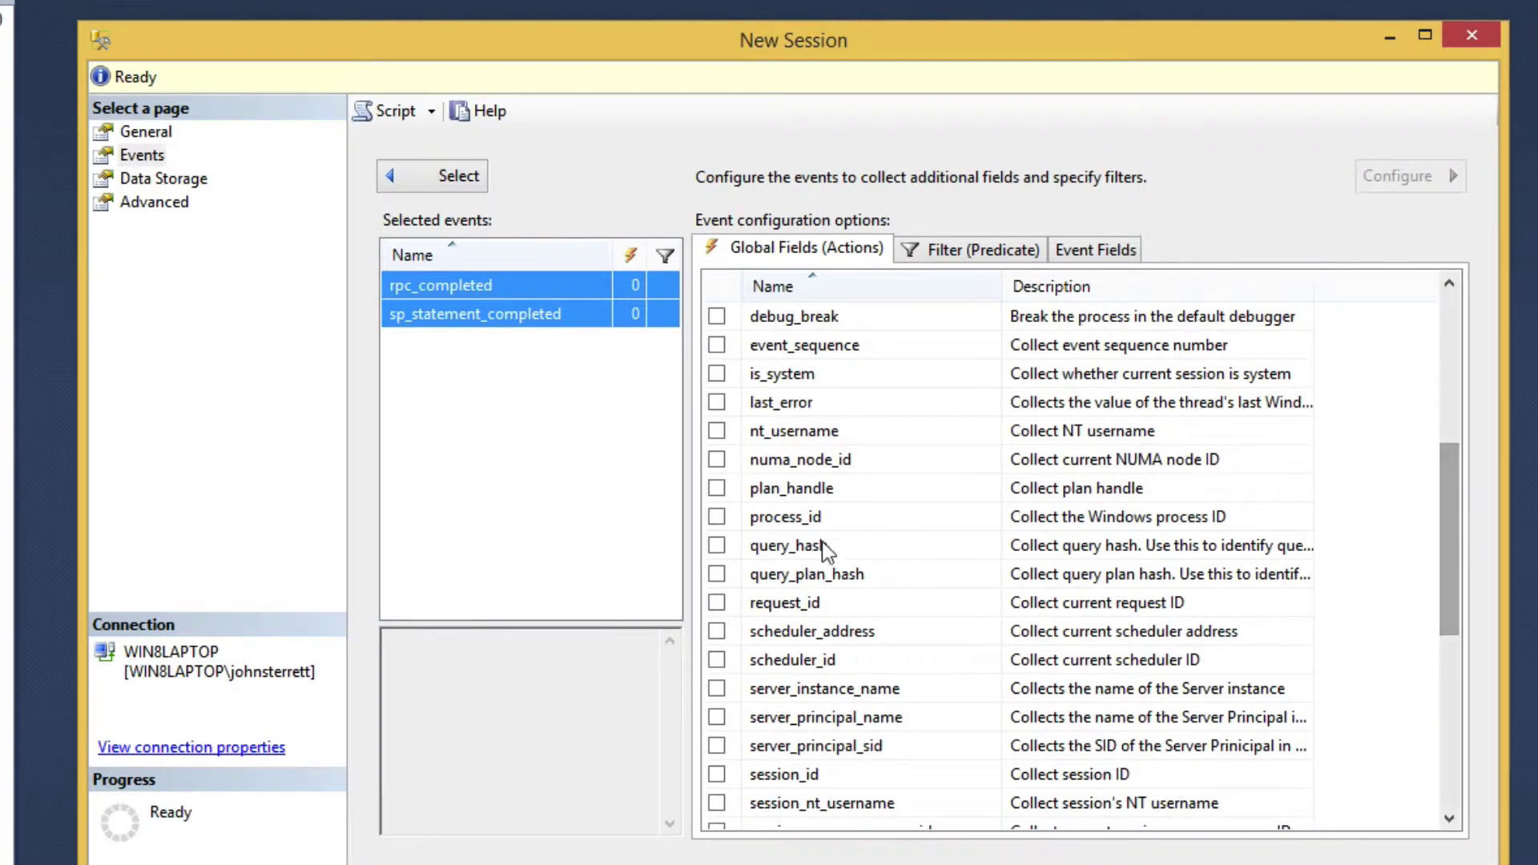
left_click(717, 546)
left_click(718, 575)
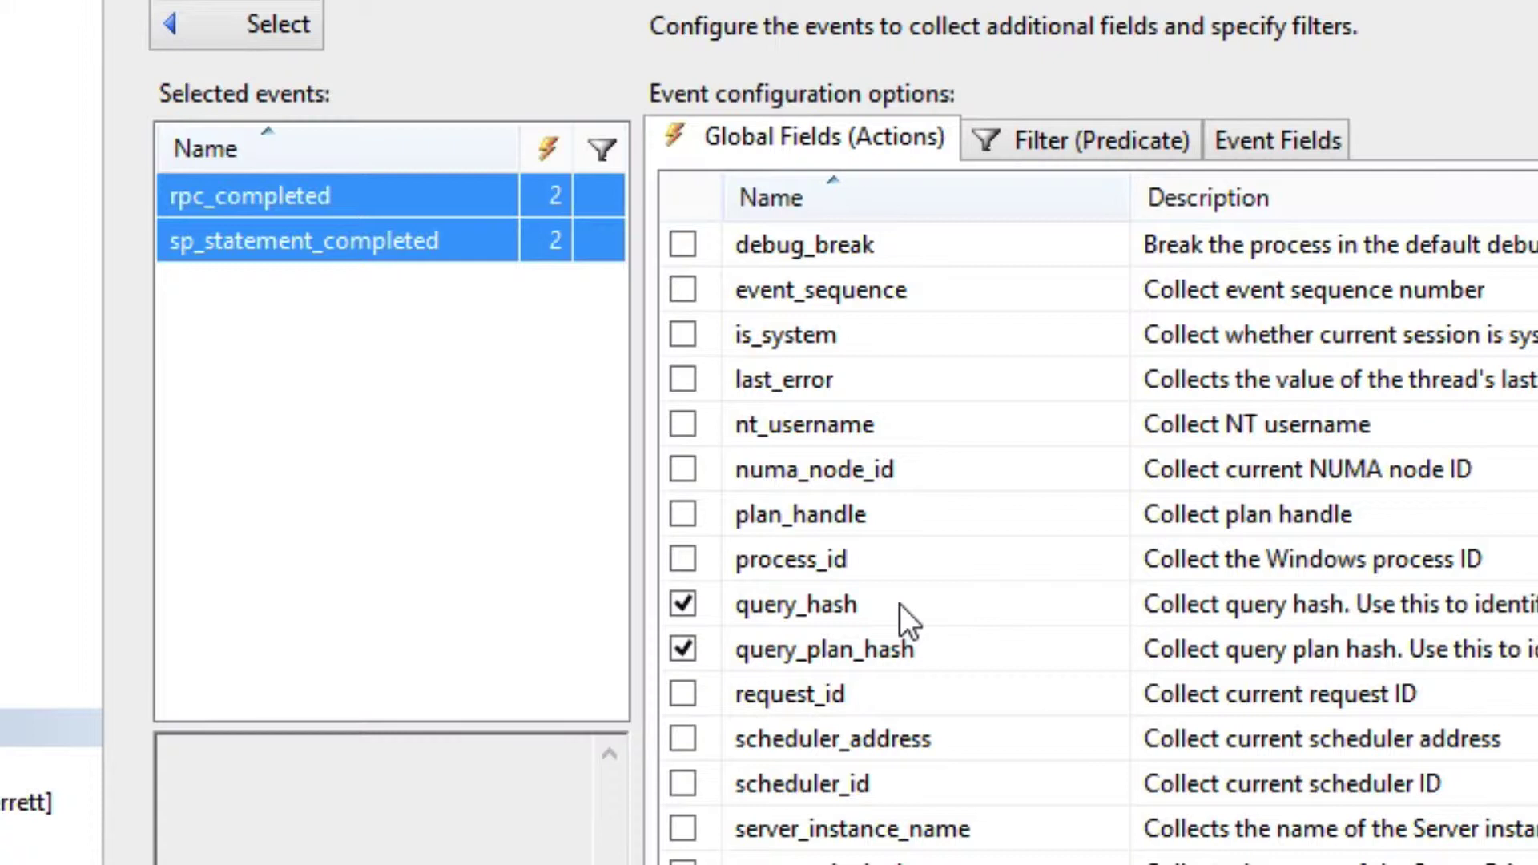
left_click(1102, 152)
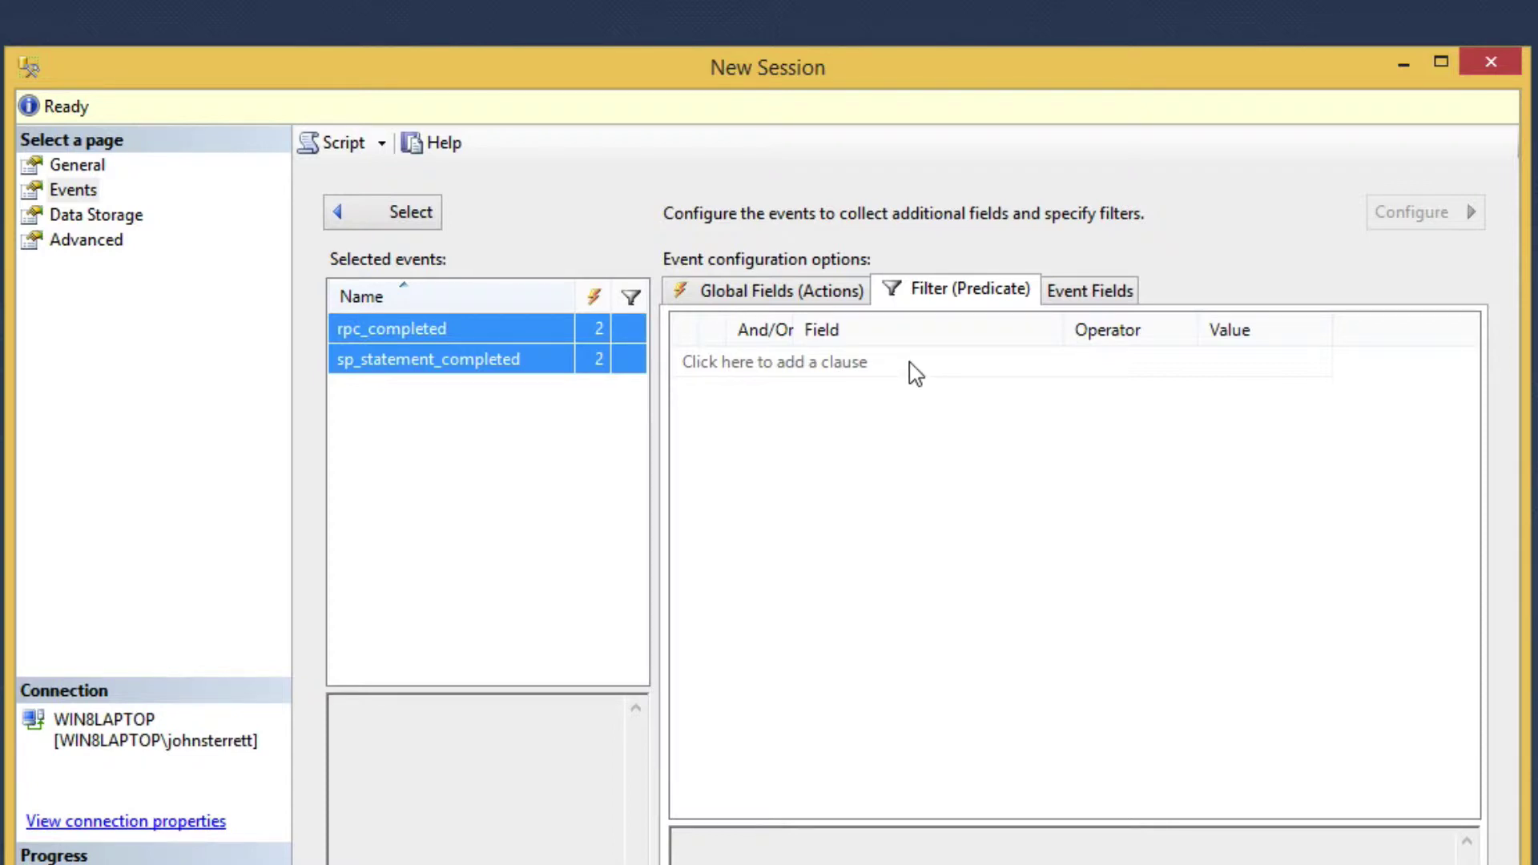
Add a ring_buffer target for the session's data storage, review the advanced settings and create the session.
left_click(64, 213)
left_click(446, 313)
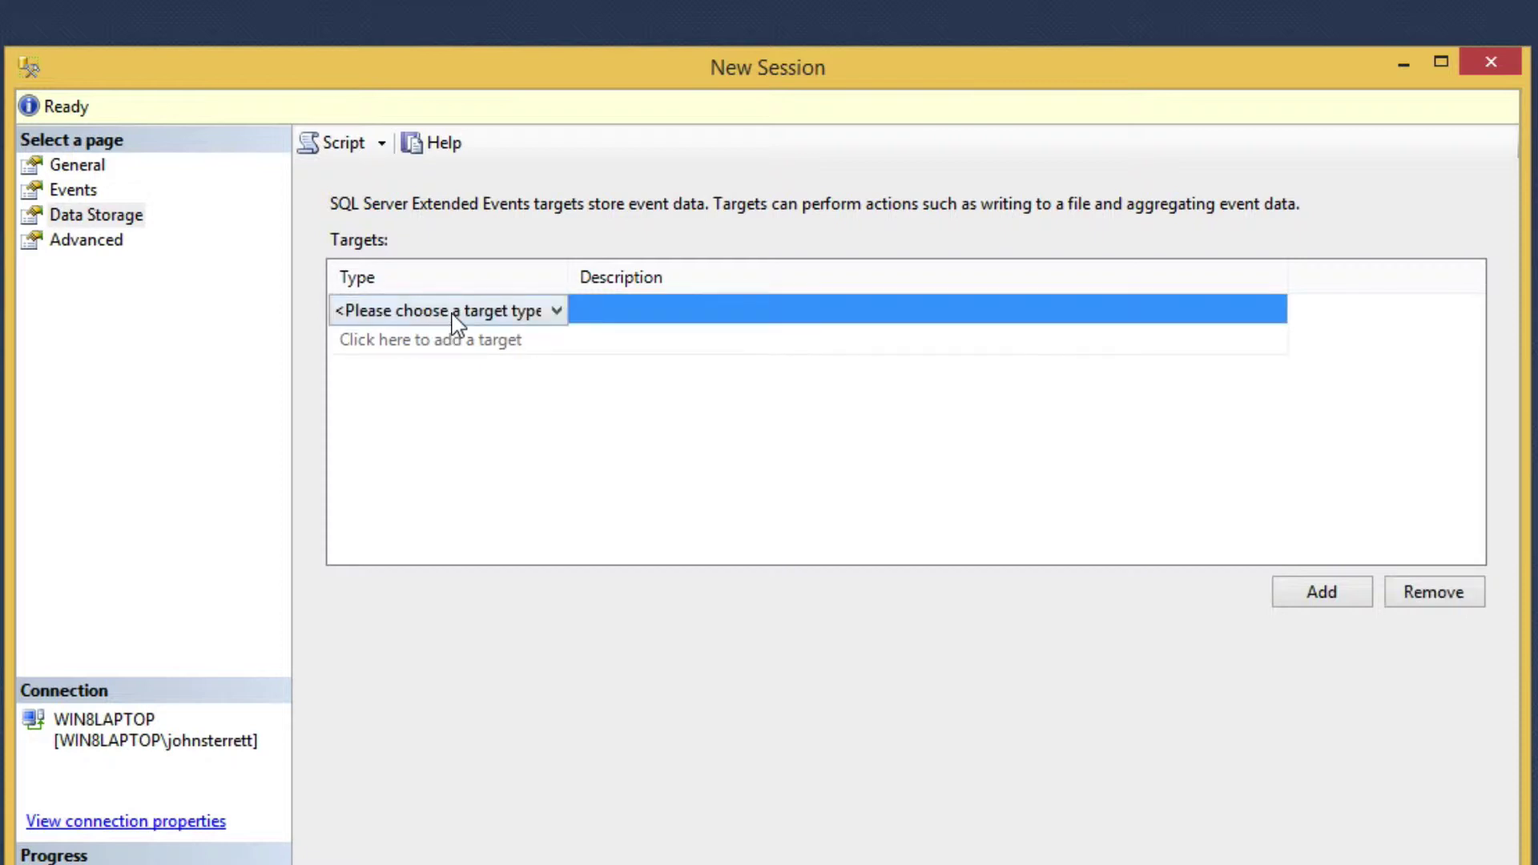
left_click(556, 311)
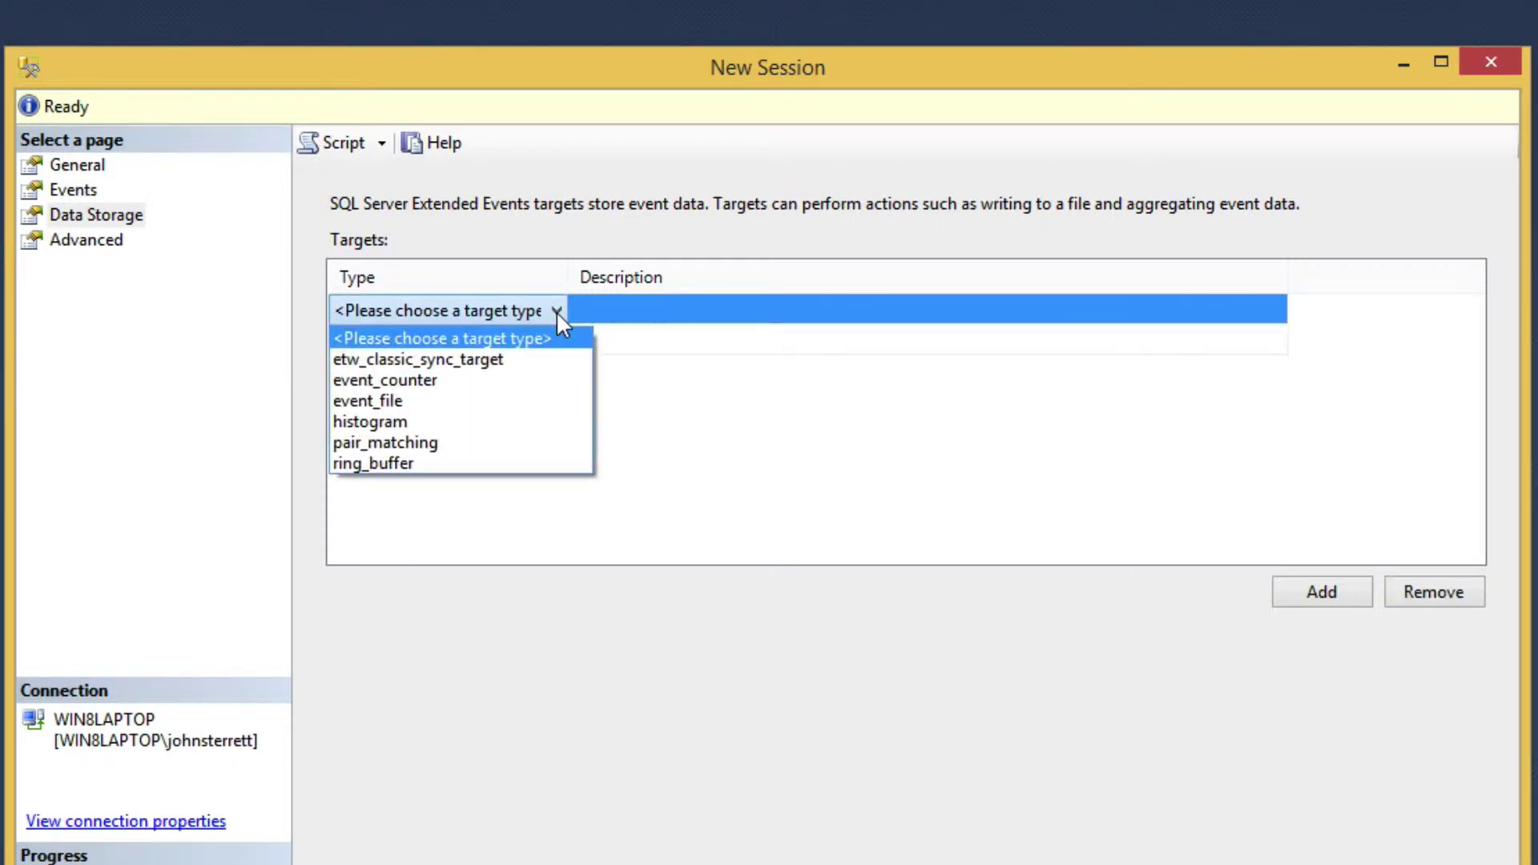
left_click(468, 477)
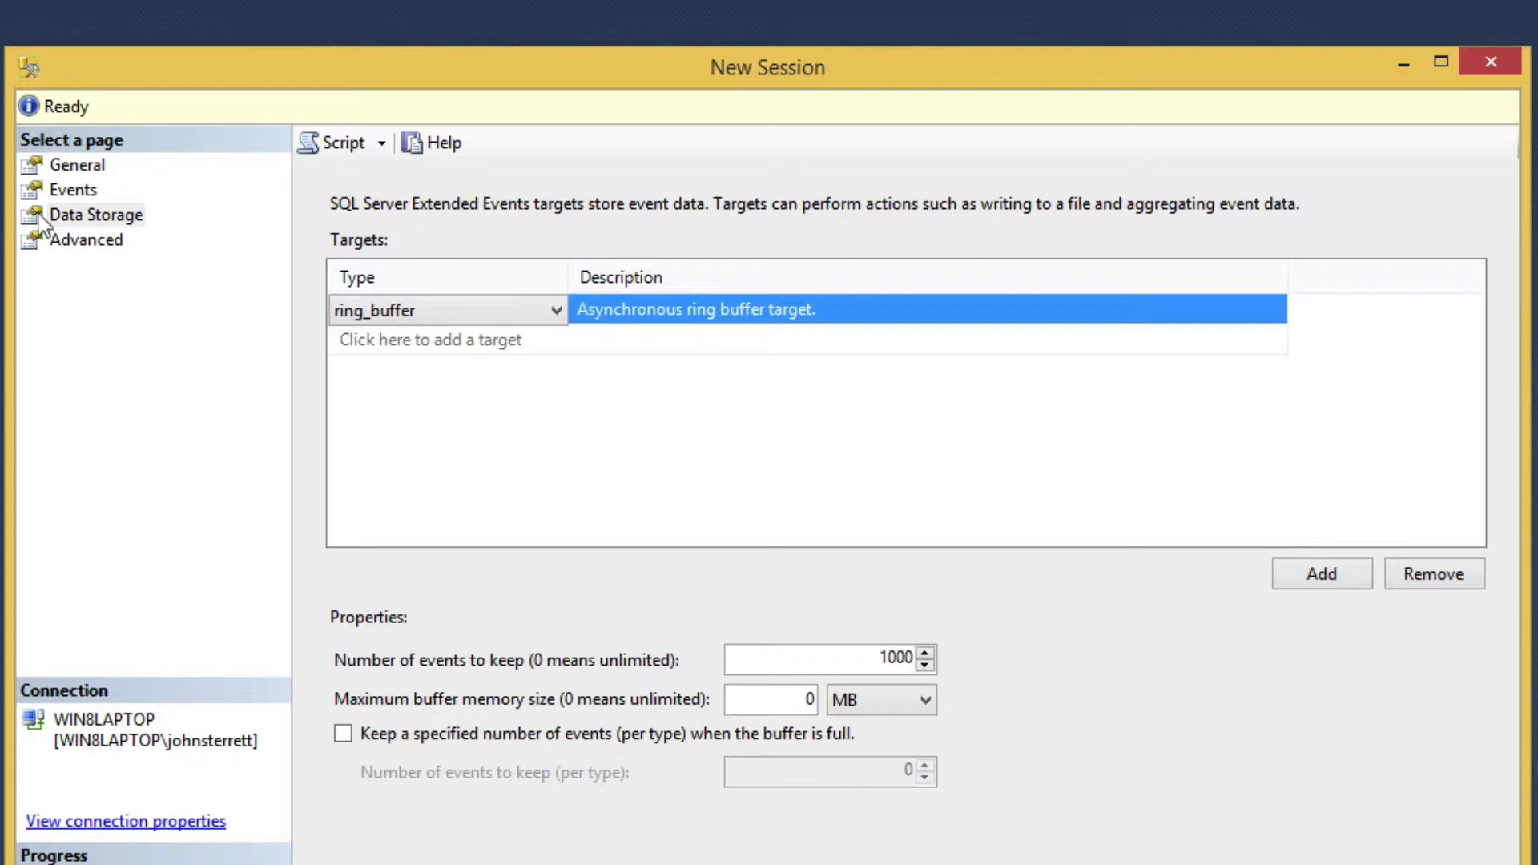
left_click(78, 244)
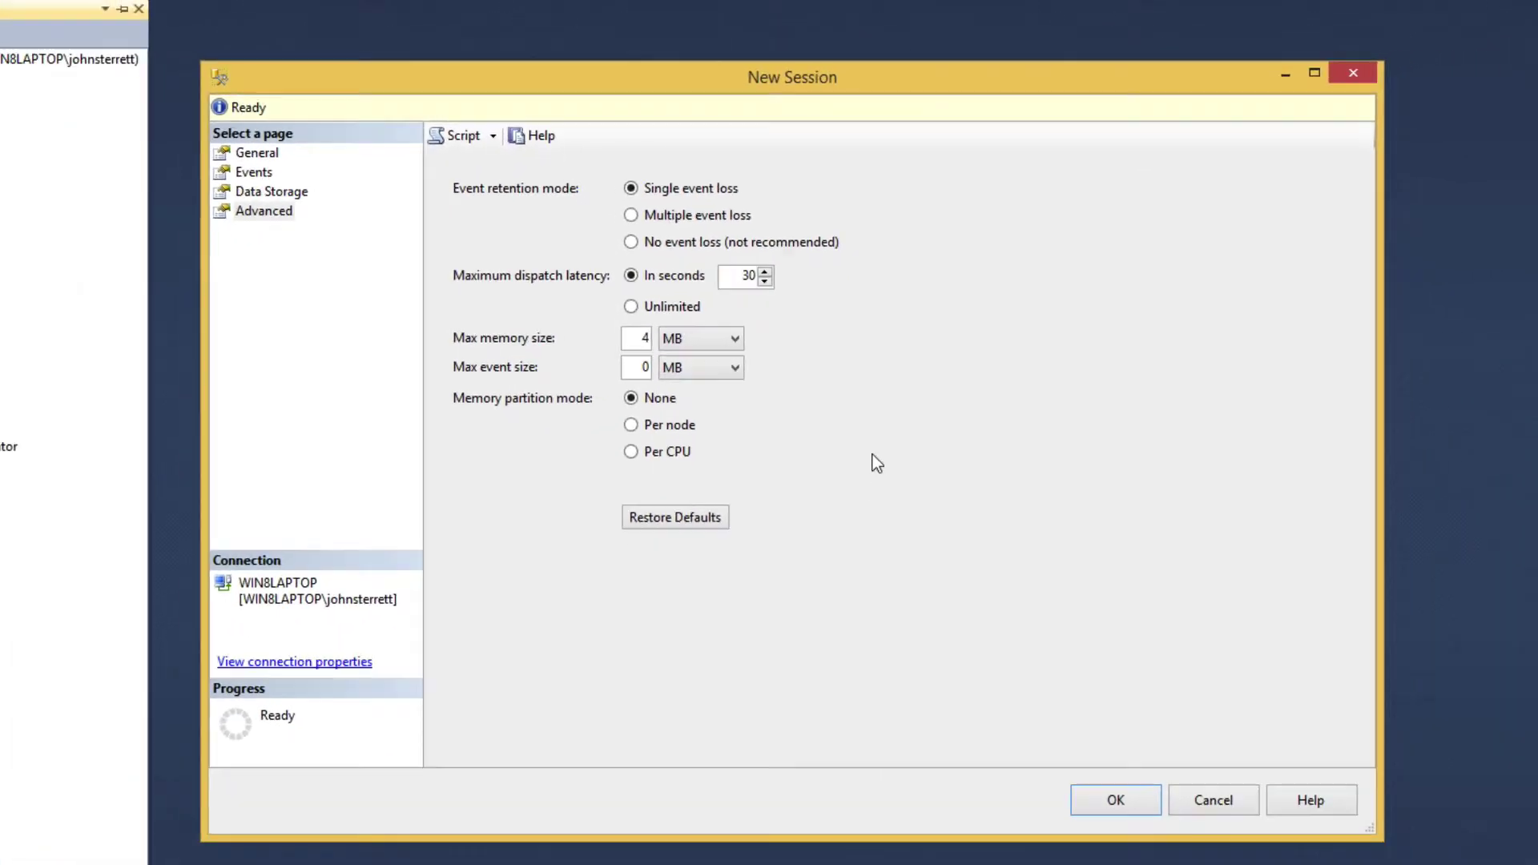
left_click(1117, 805)
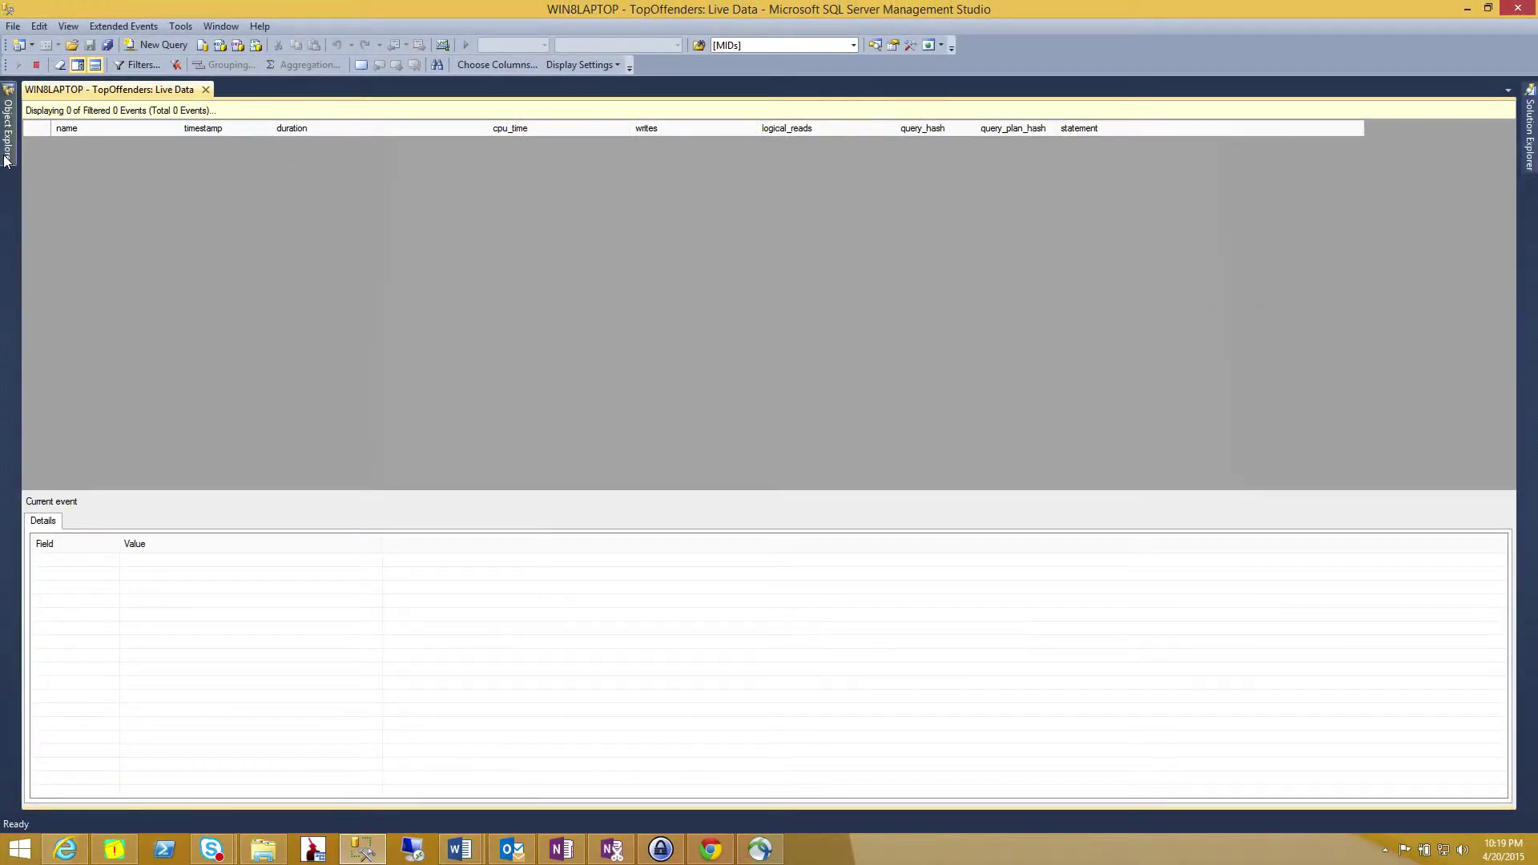
Check the server's Extended Events sessions for TopOffenders, and stop its live data feed once events are captured.
mouse_move(4, 164)
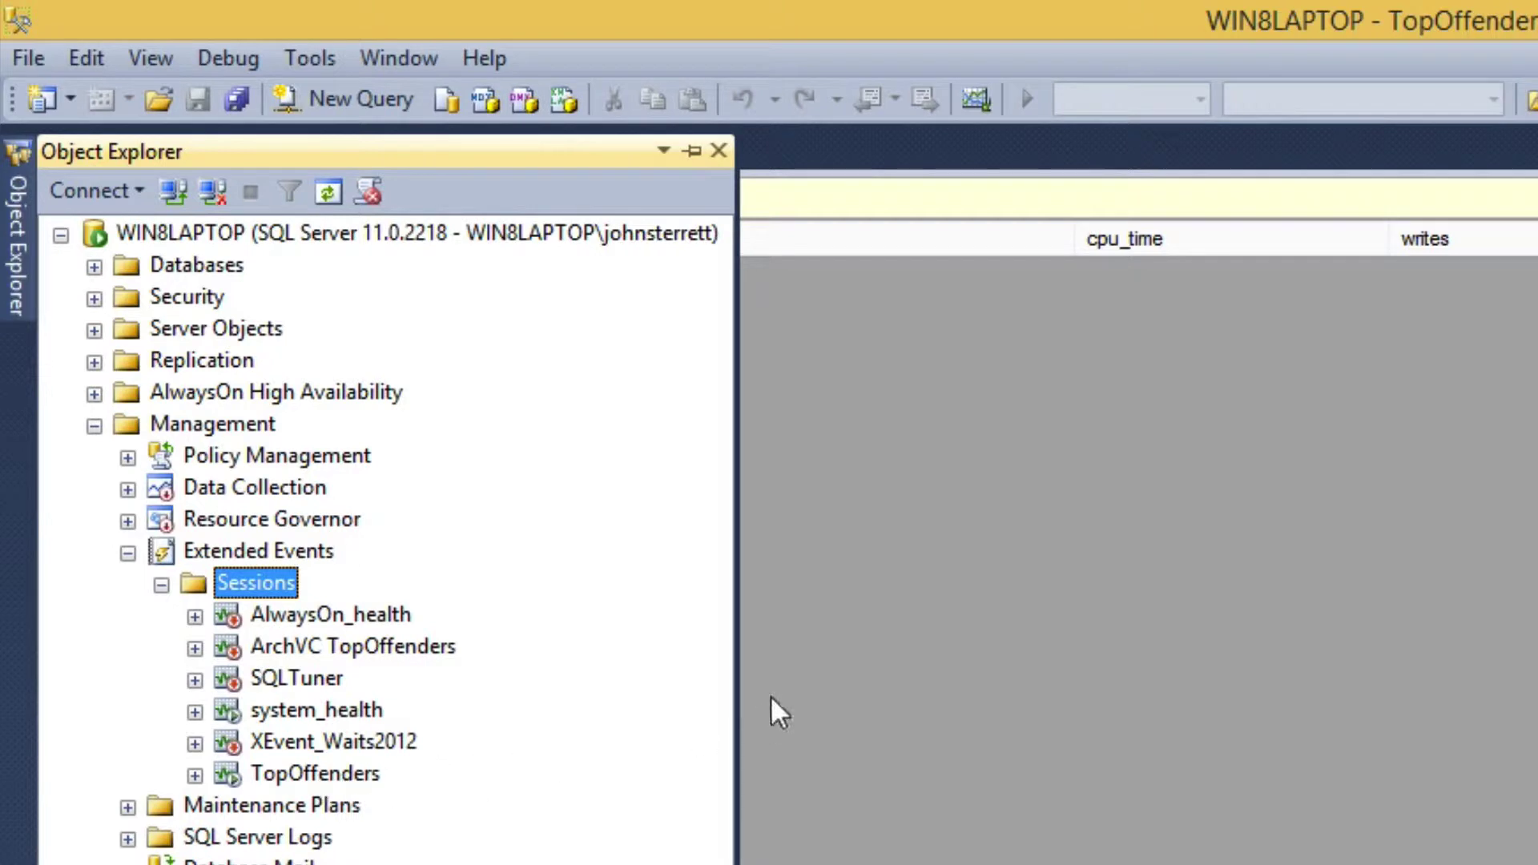
left_click(1097, 537)
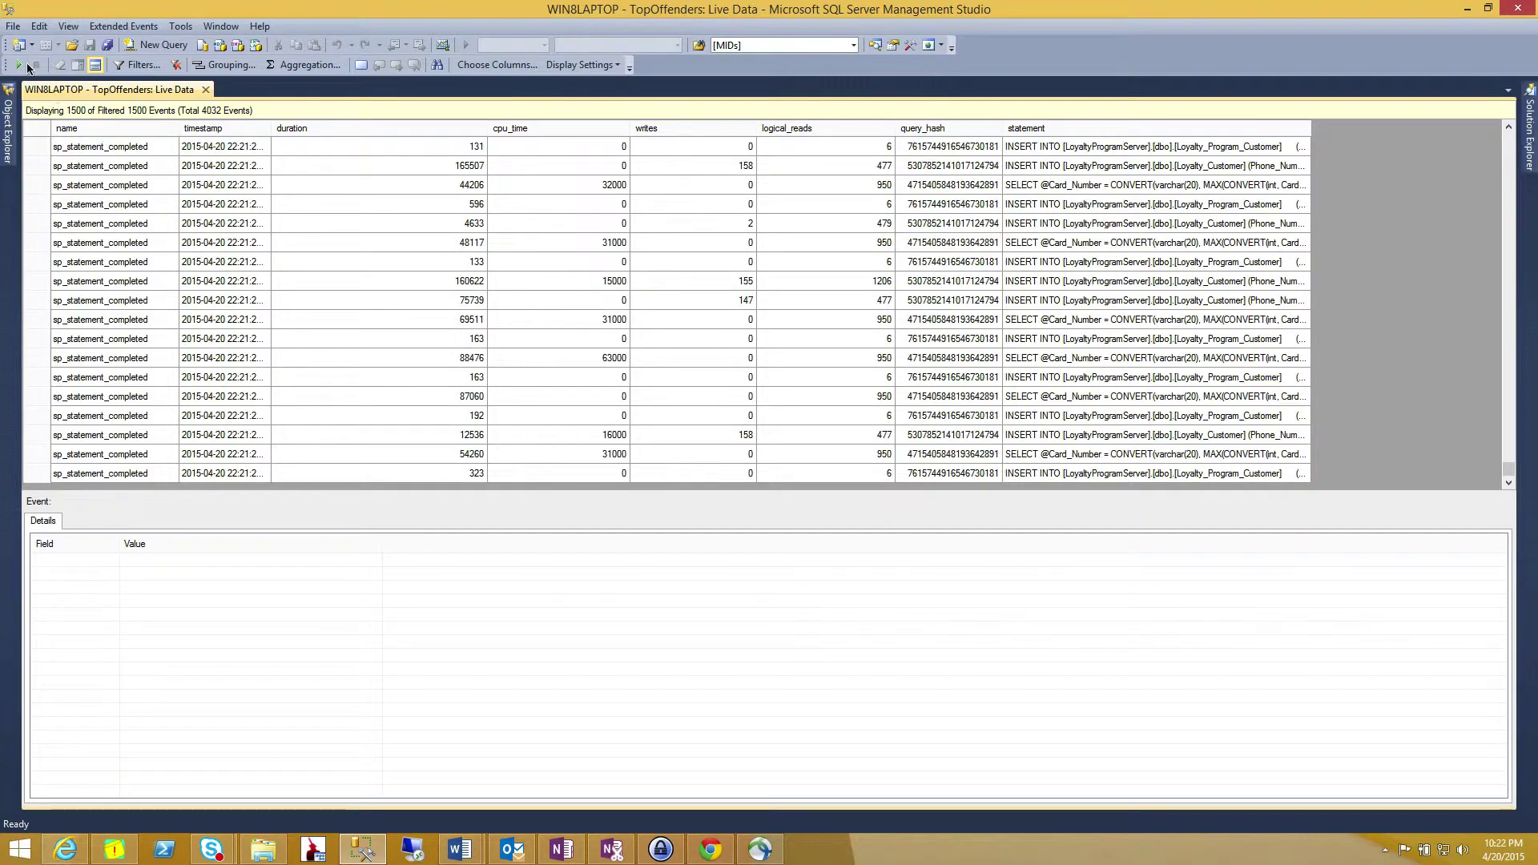
left_click(39, 70)
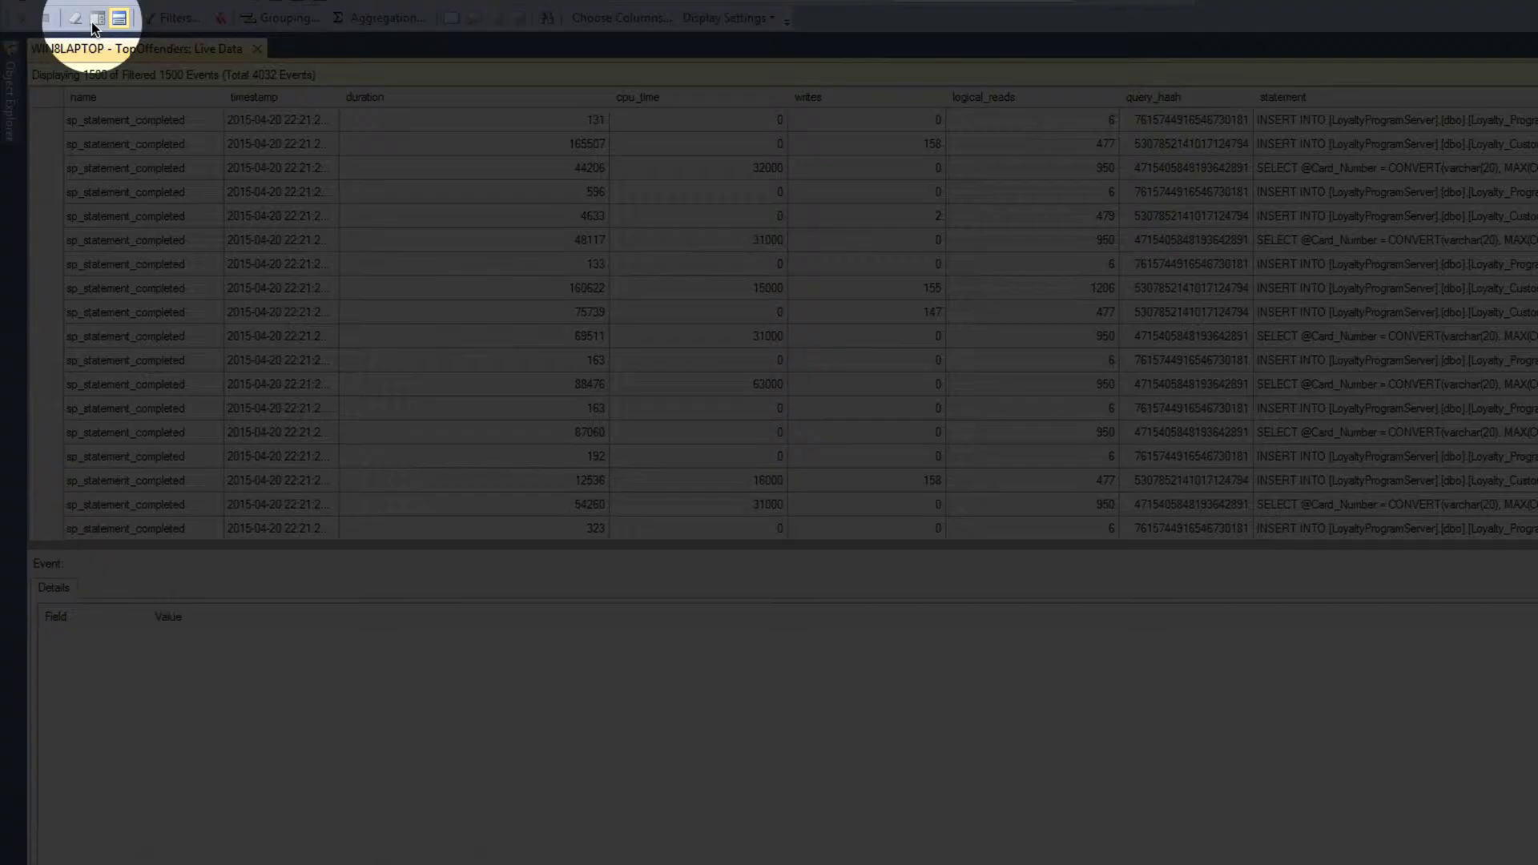
Group the captured TopOffenders events by the query_hash column.
left_click(286, 21)
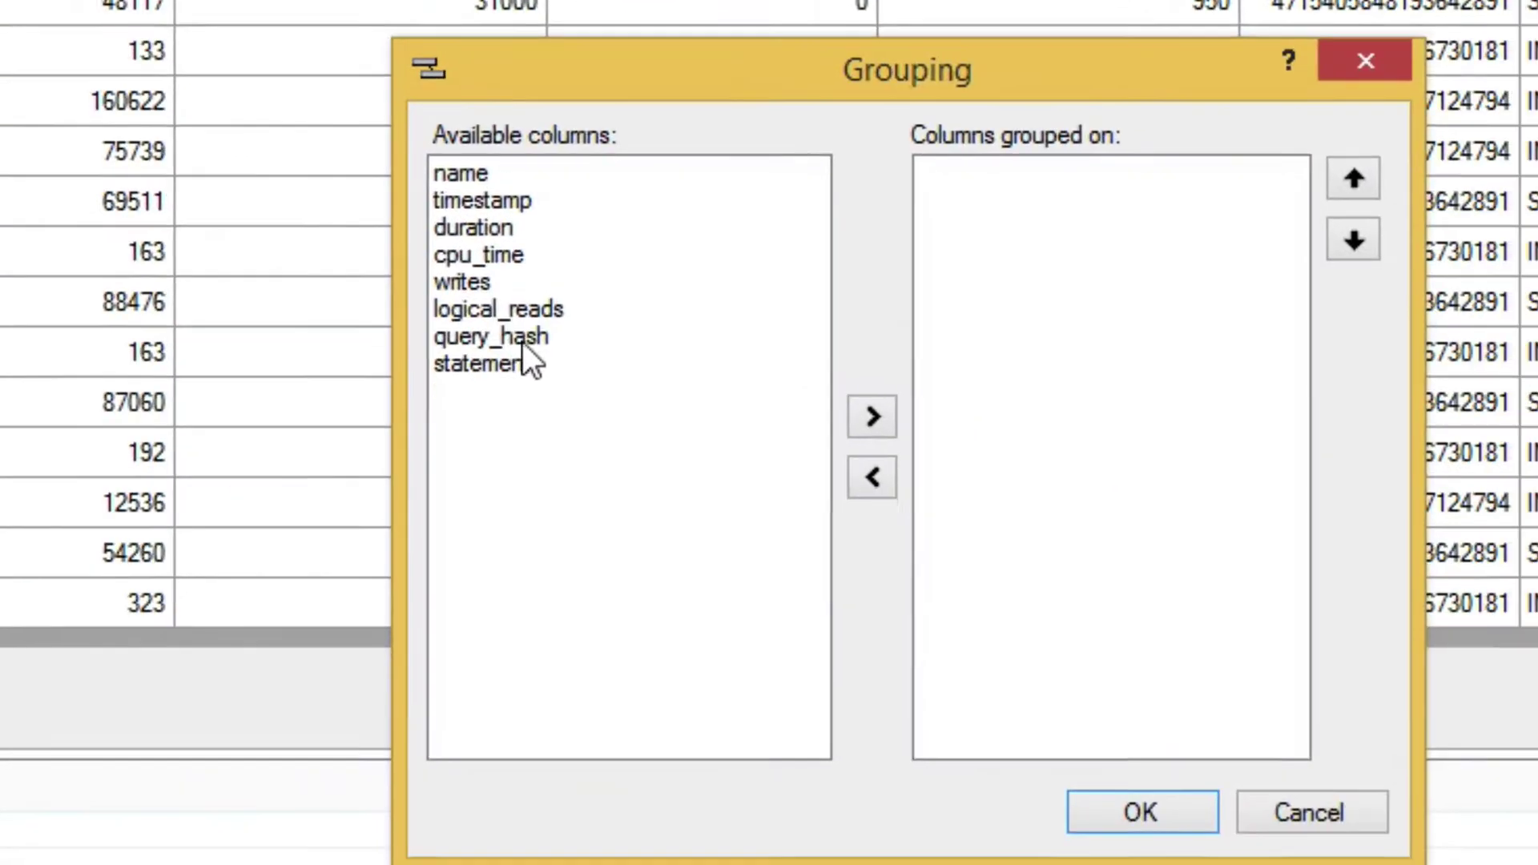
left_click(1273, 612)
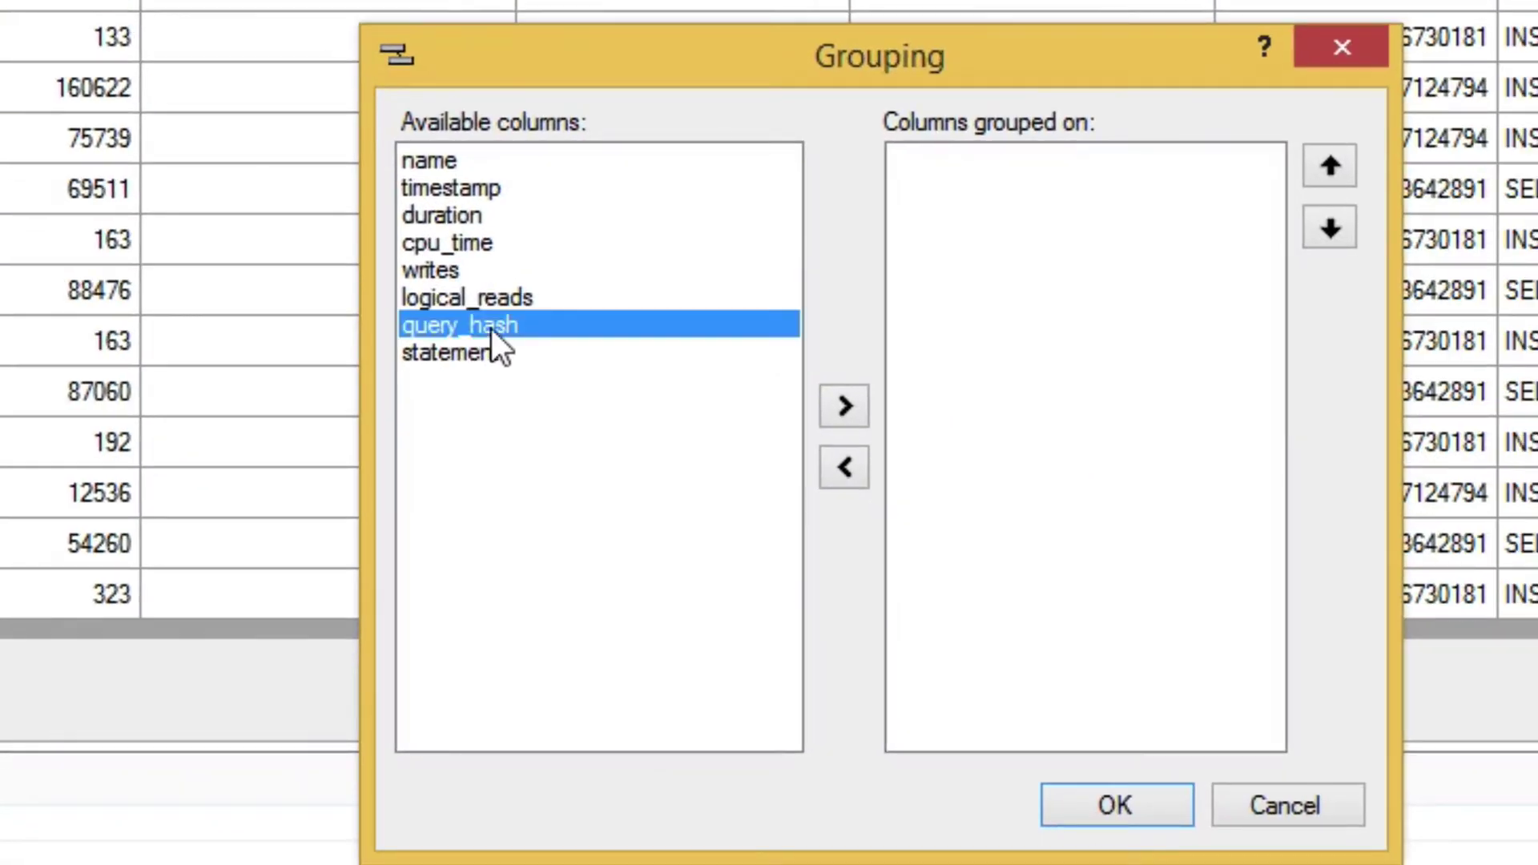
left_click(833, 407)
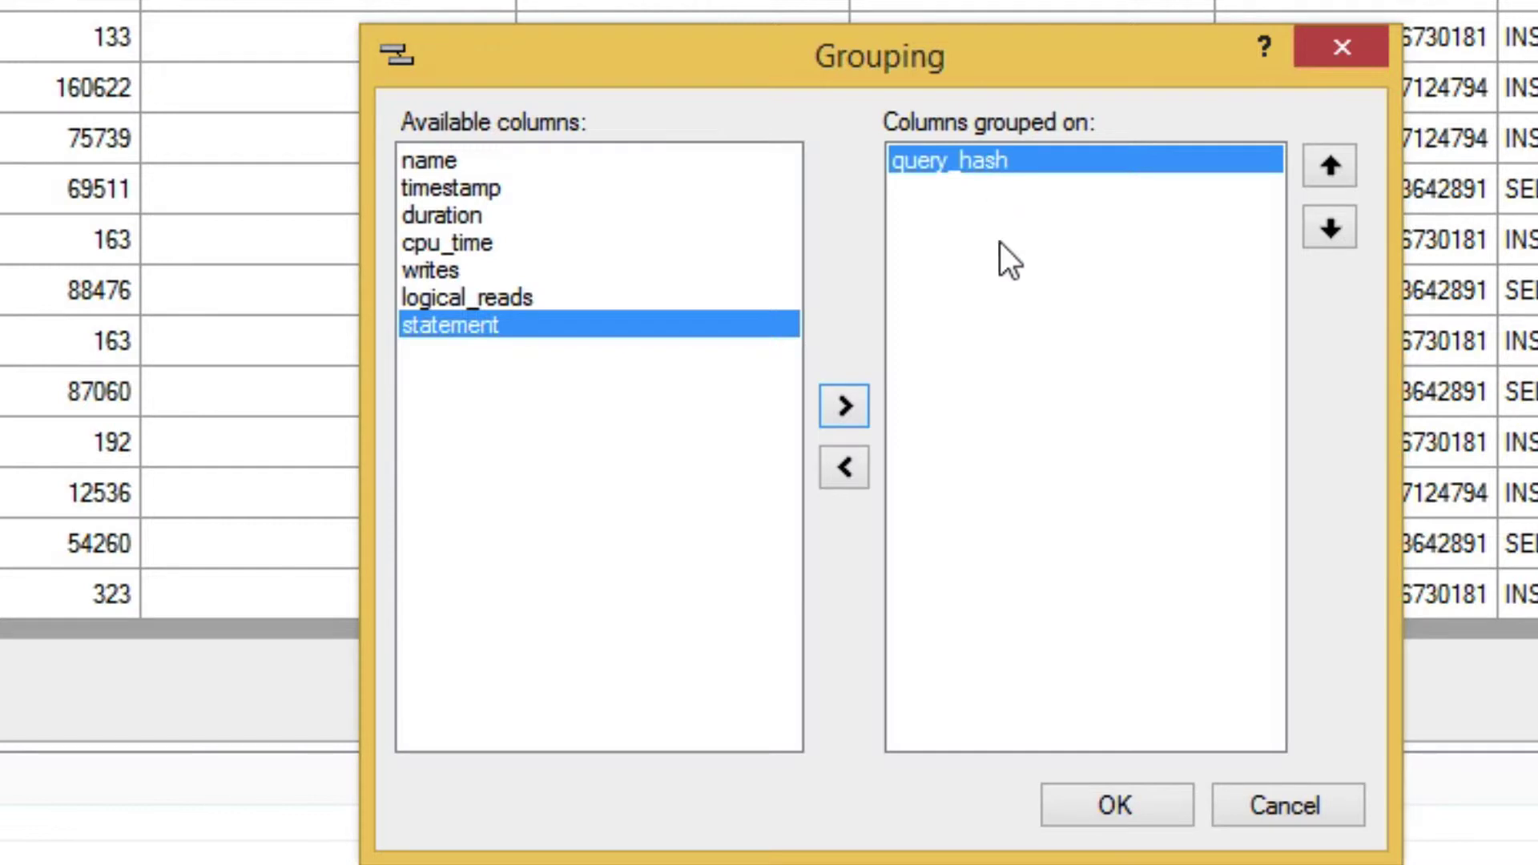
left_click(1139, 800)
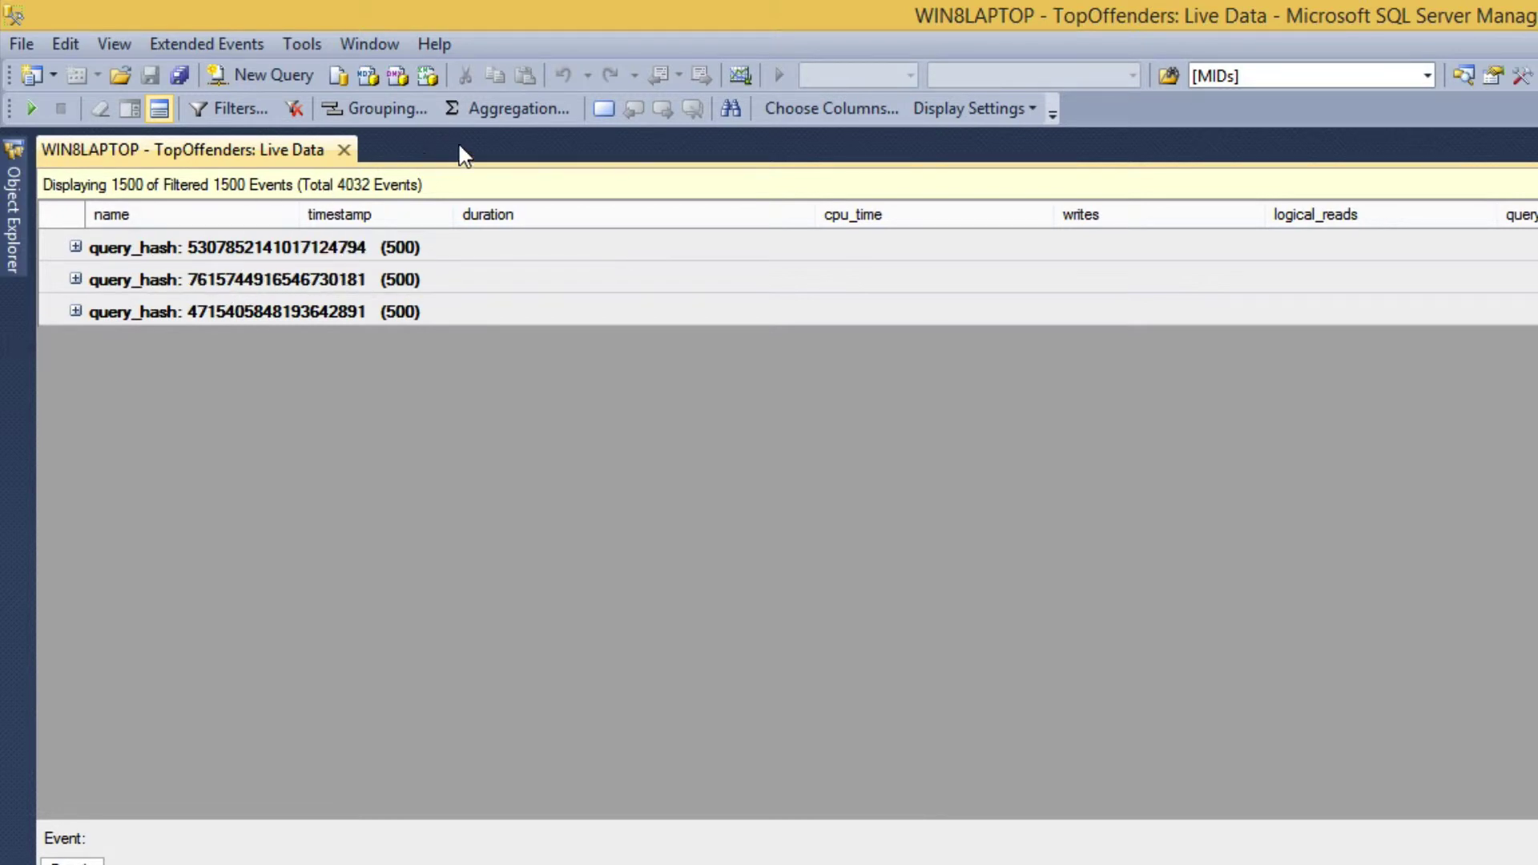
Set the aggregation type to SUM for the cpu_time, writes, logical_reads and duration columns of the grouped events.
left_click(501, 108)
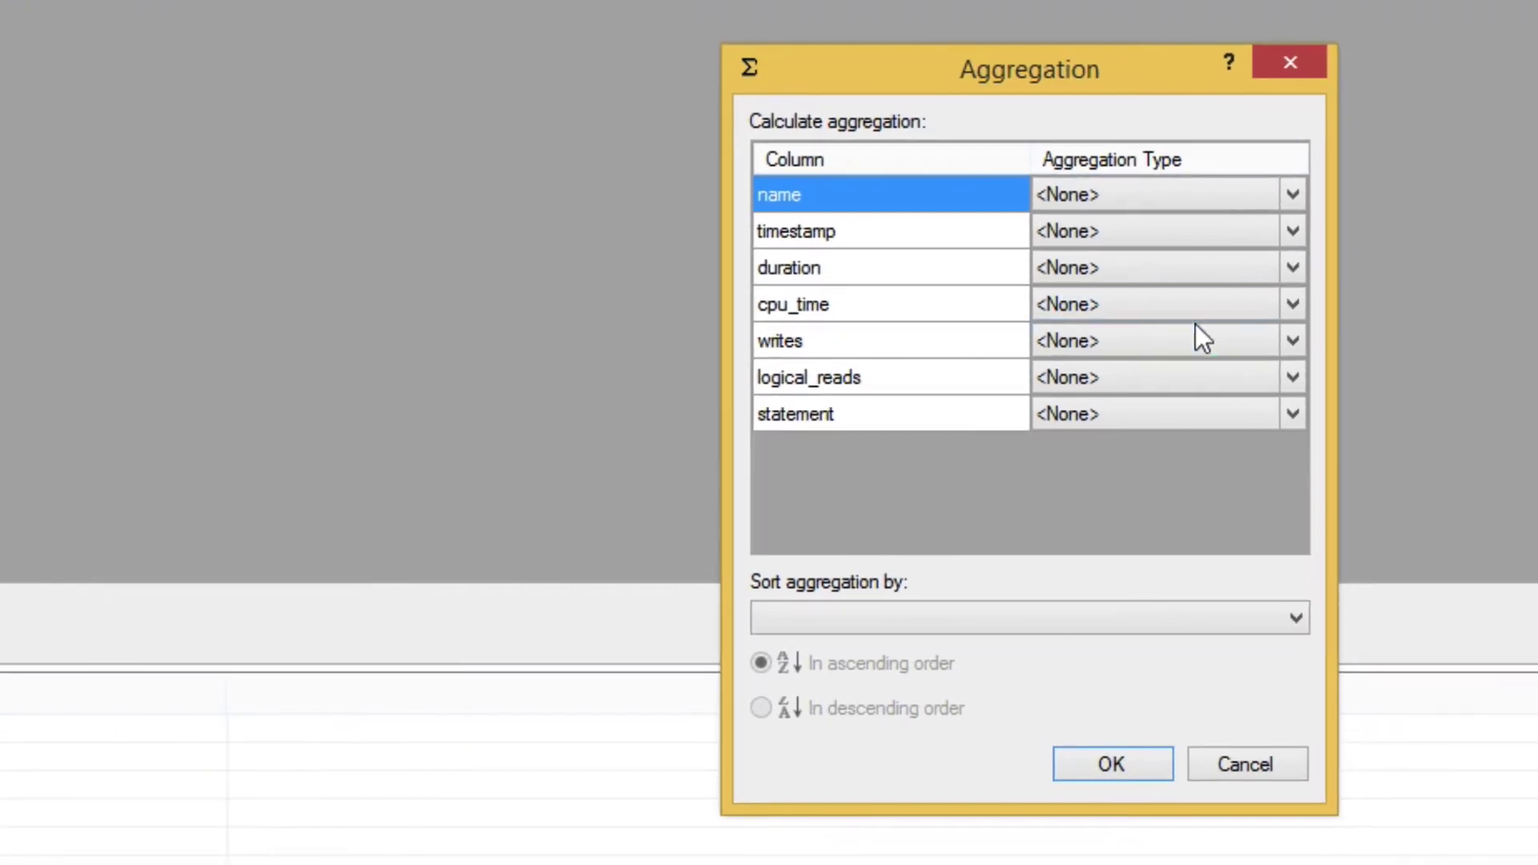
left_click(1282, 413)
left_click(1286, 305)
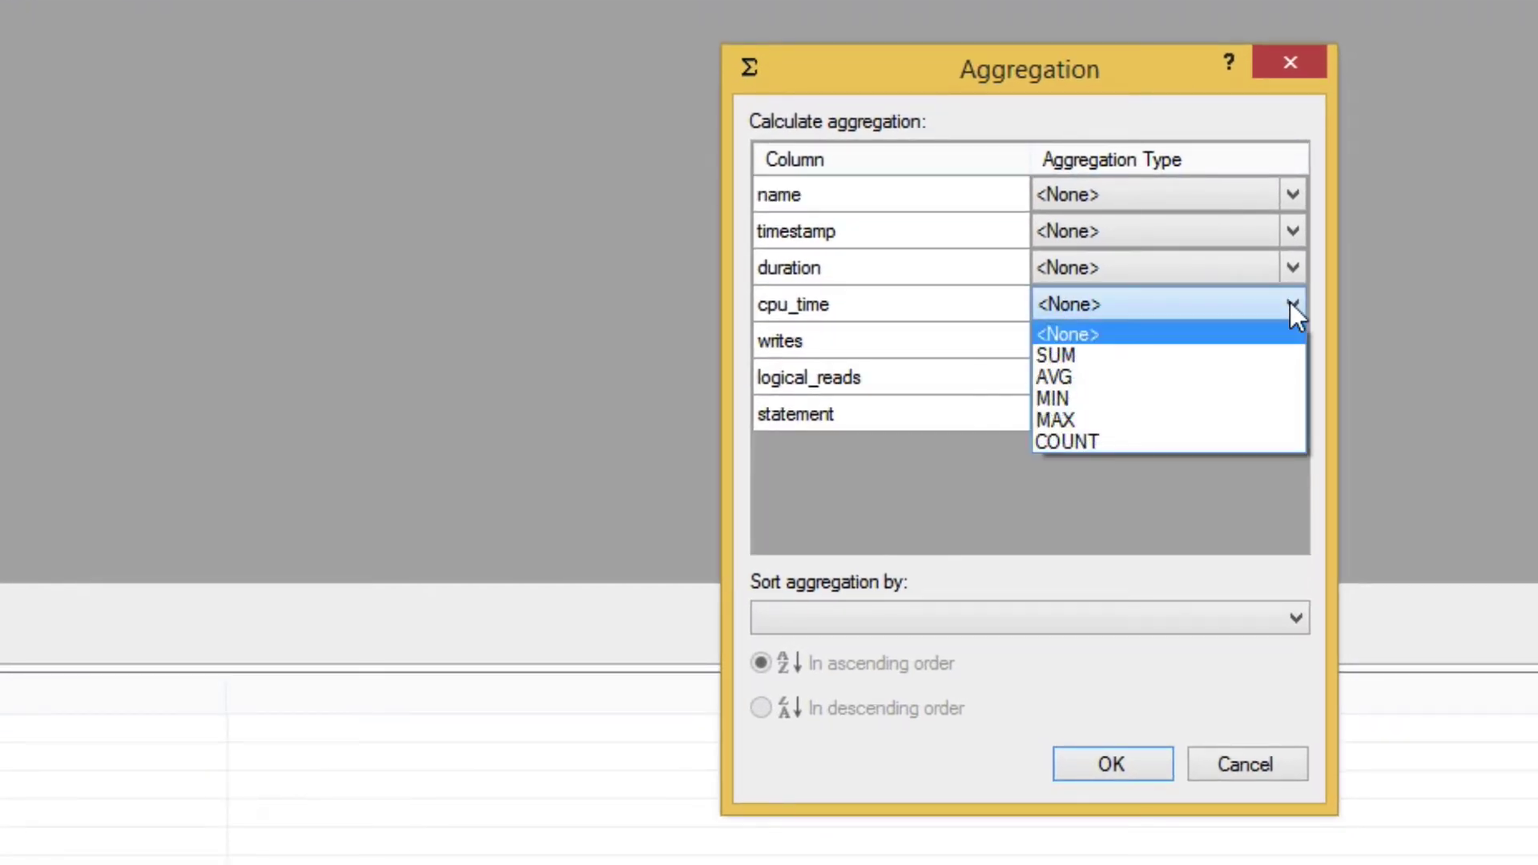
left_click(1160, 352)
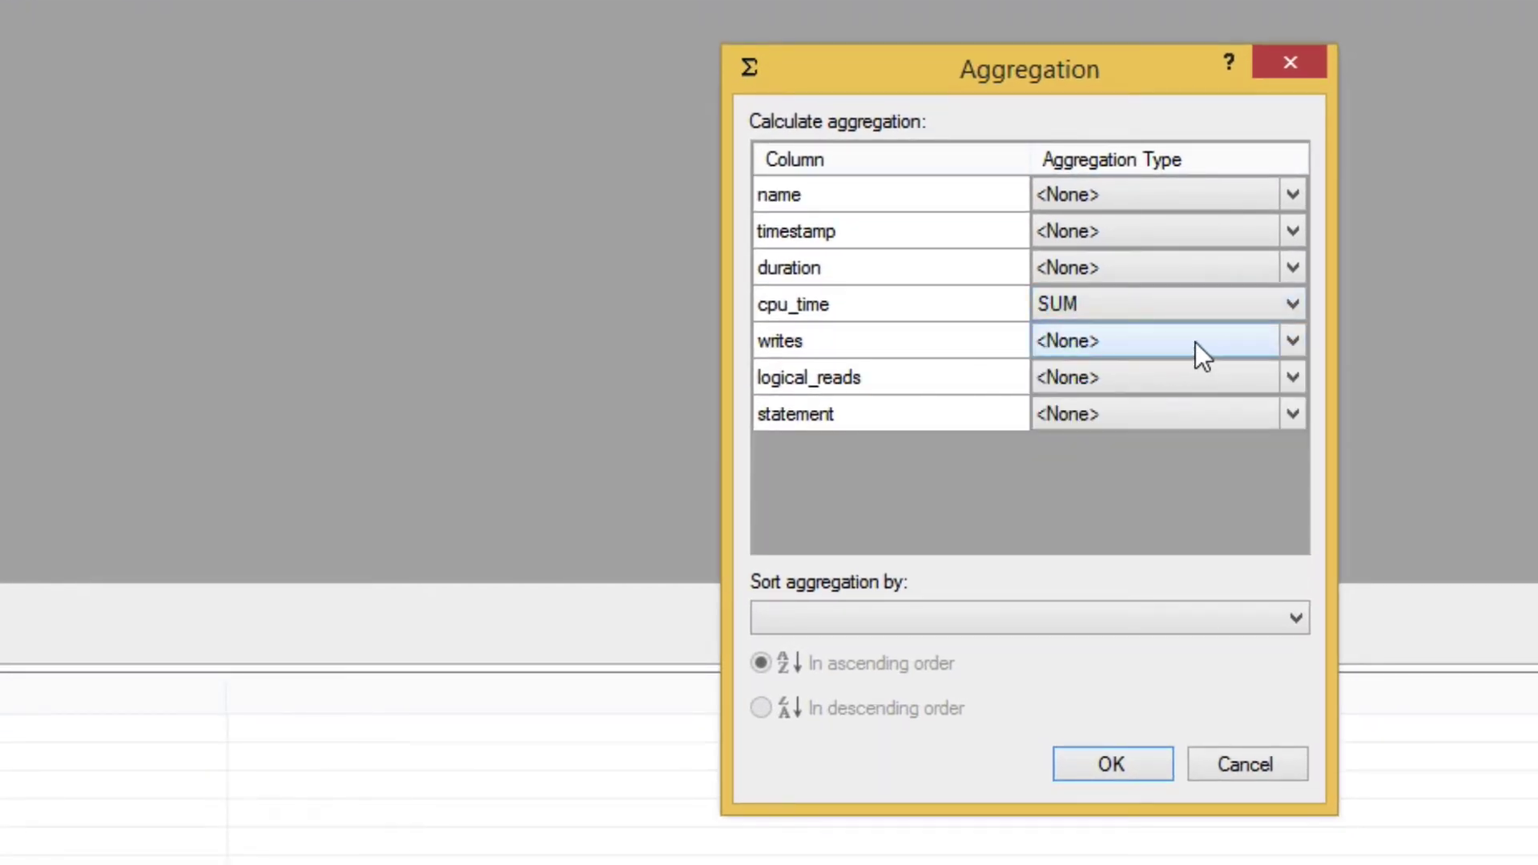
left_click(1287, 342)
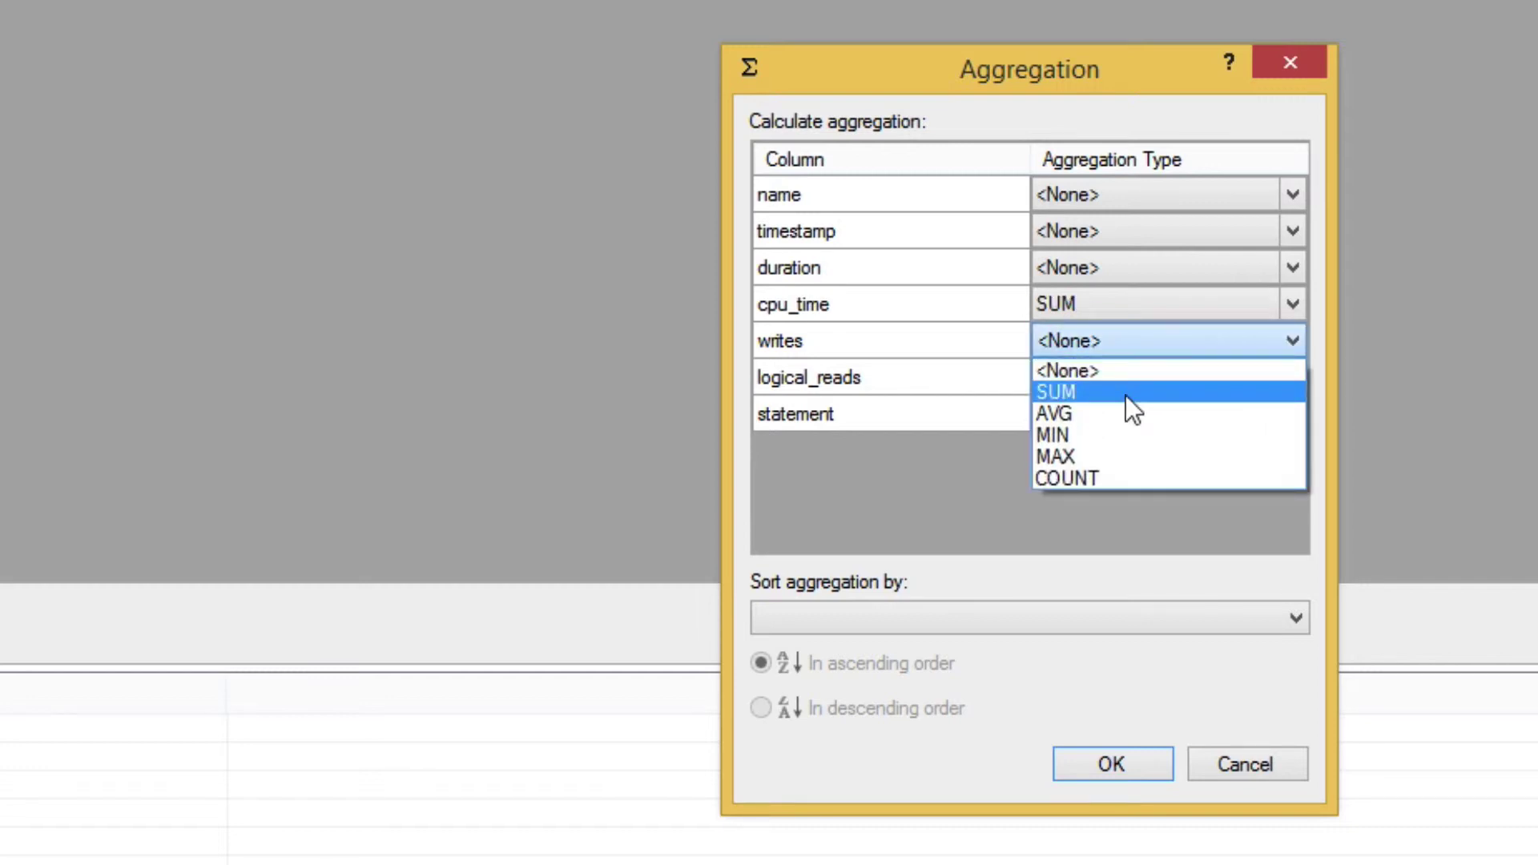
left_click(1125, 396)
left_click(1291, 378)
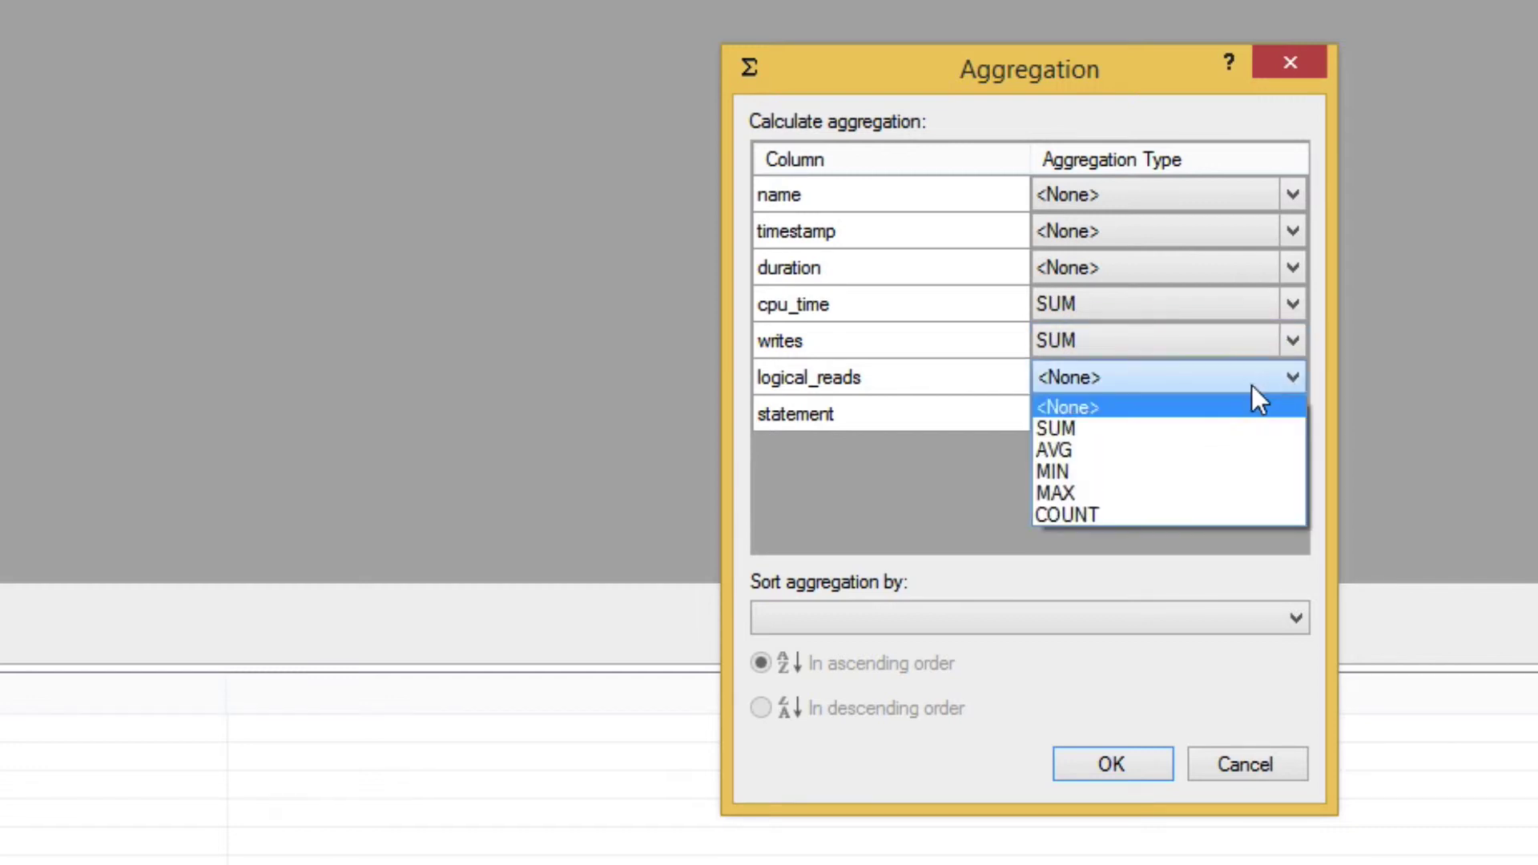
left_click(1179, 431)
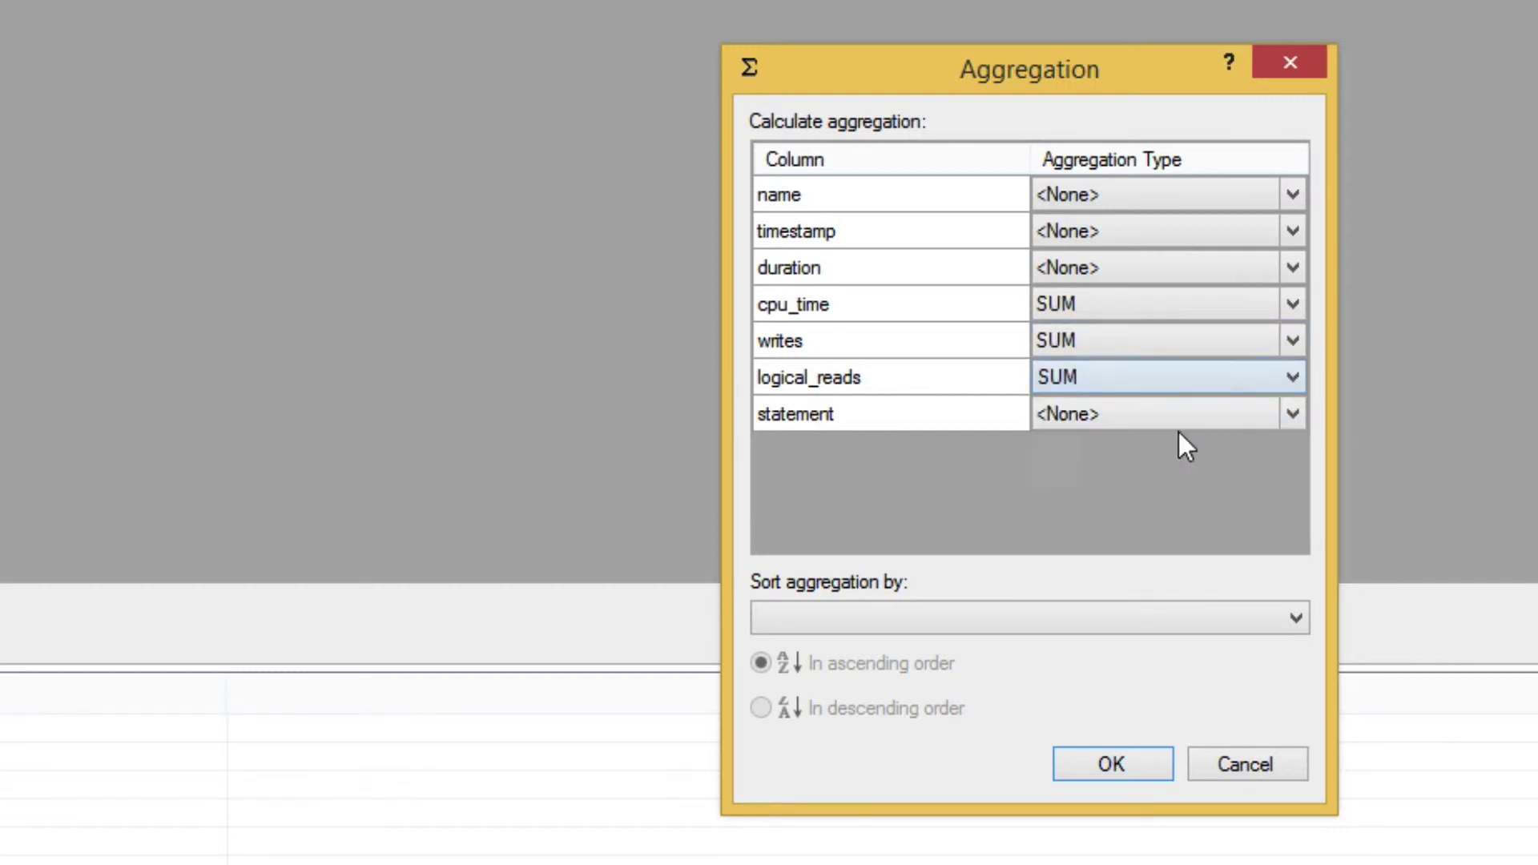
left_click(1293, 271)
left_click(1205, 315)
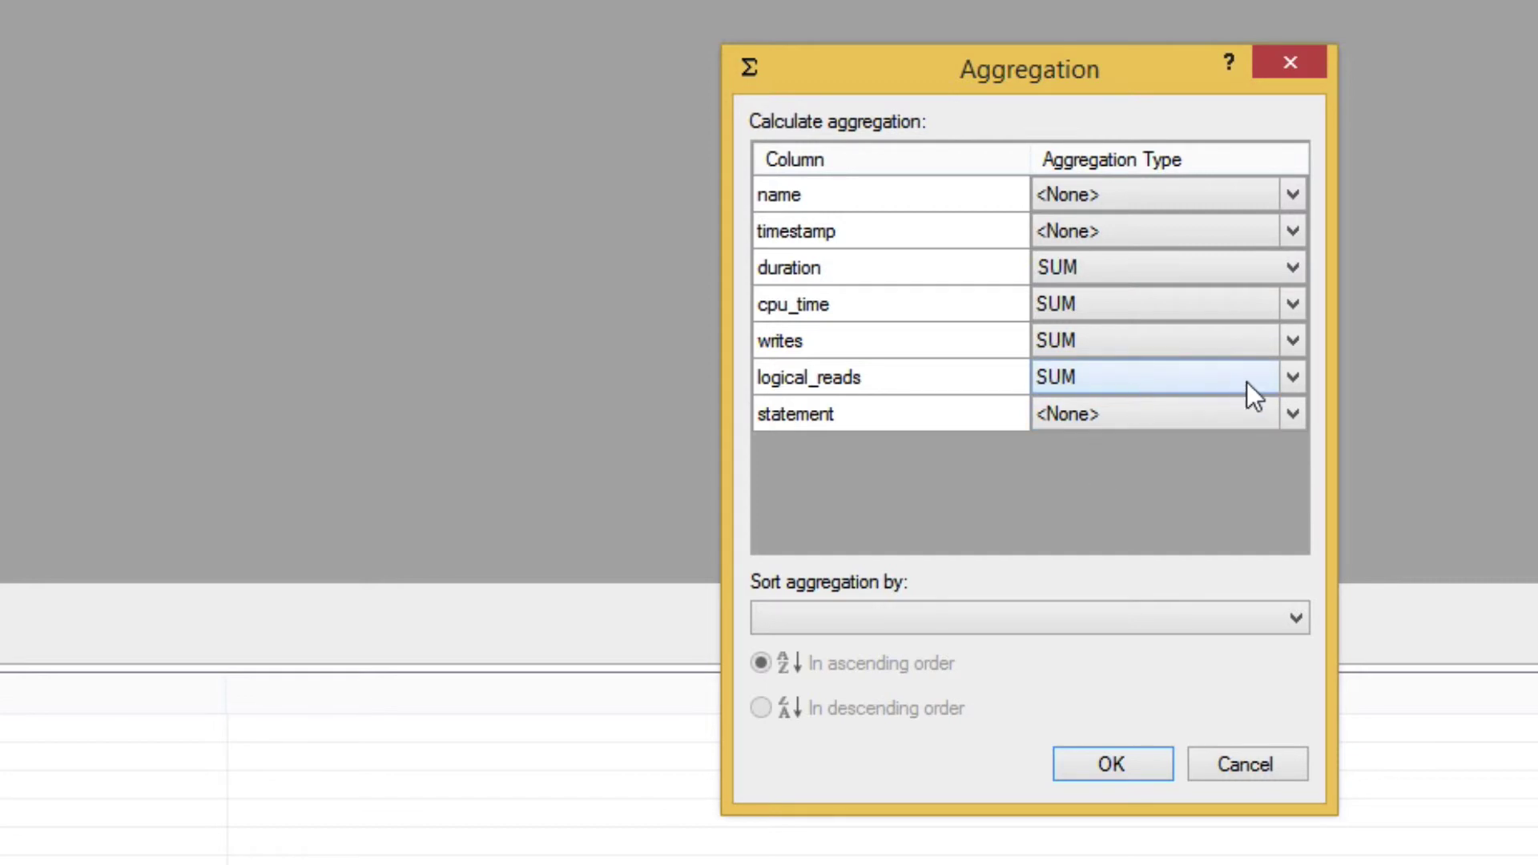
left_click(1293, 376)
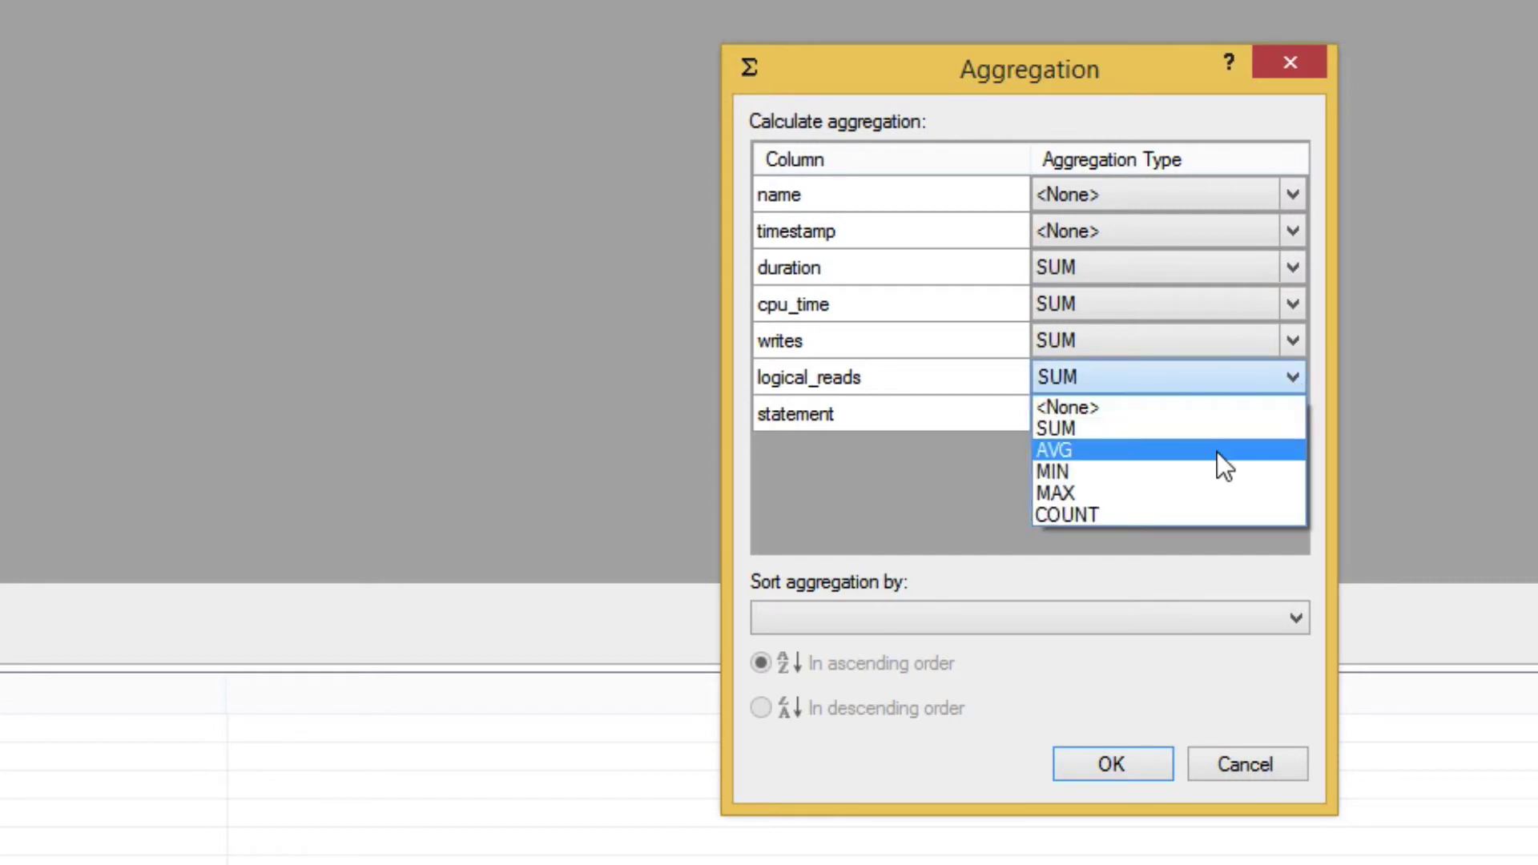
left_click(1238, 383)
Sort the aggregation by duration (SUM) in descending order and apply the aggregation settings.
left_click(897, 617)
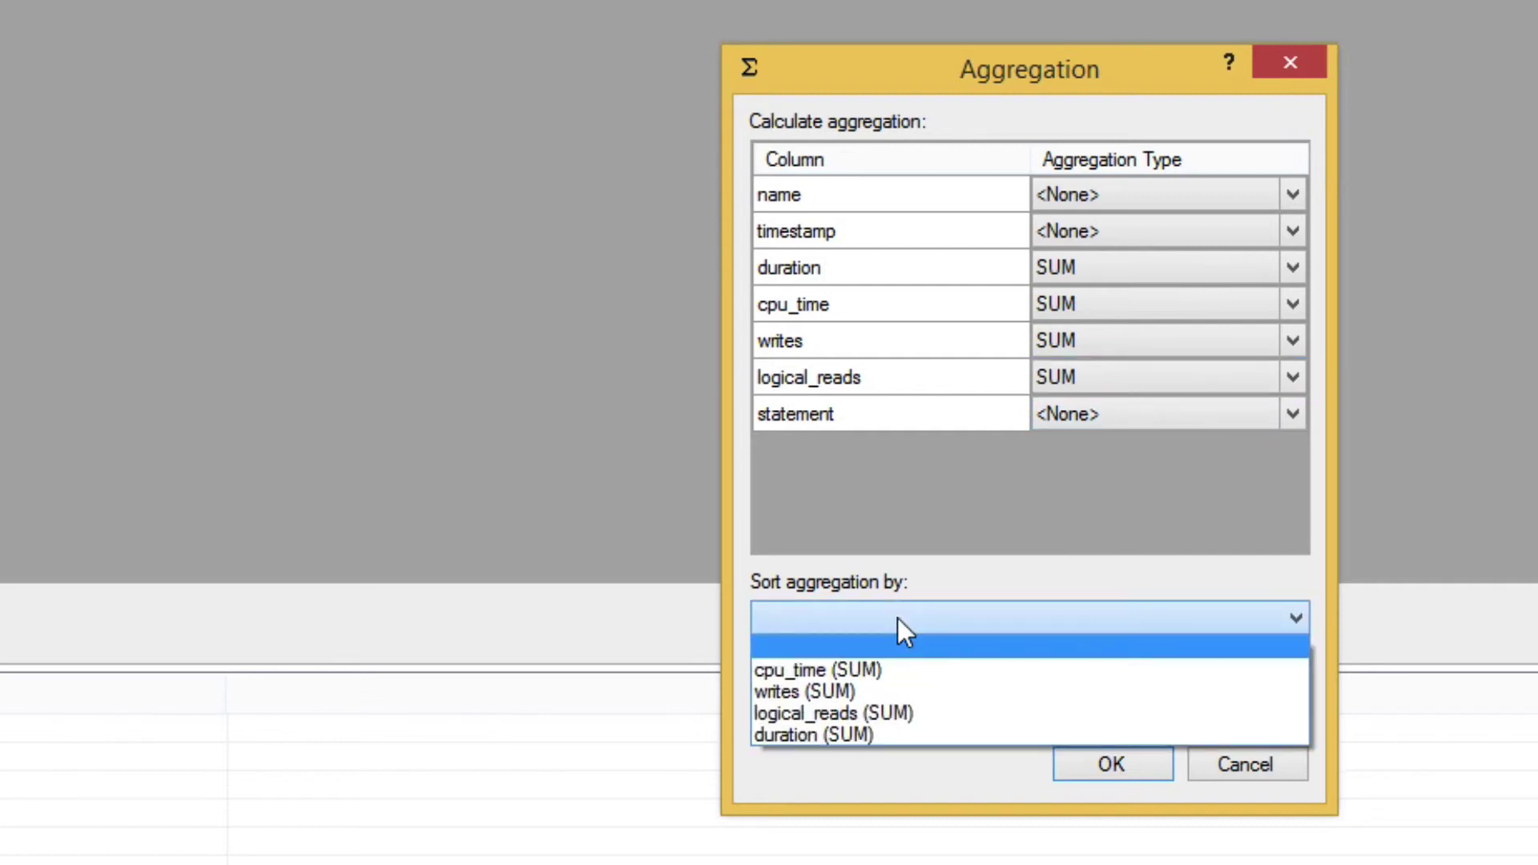
left_click(845, 734)
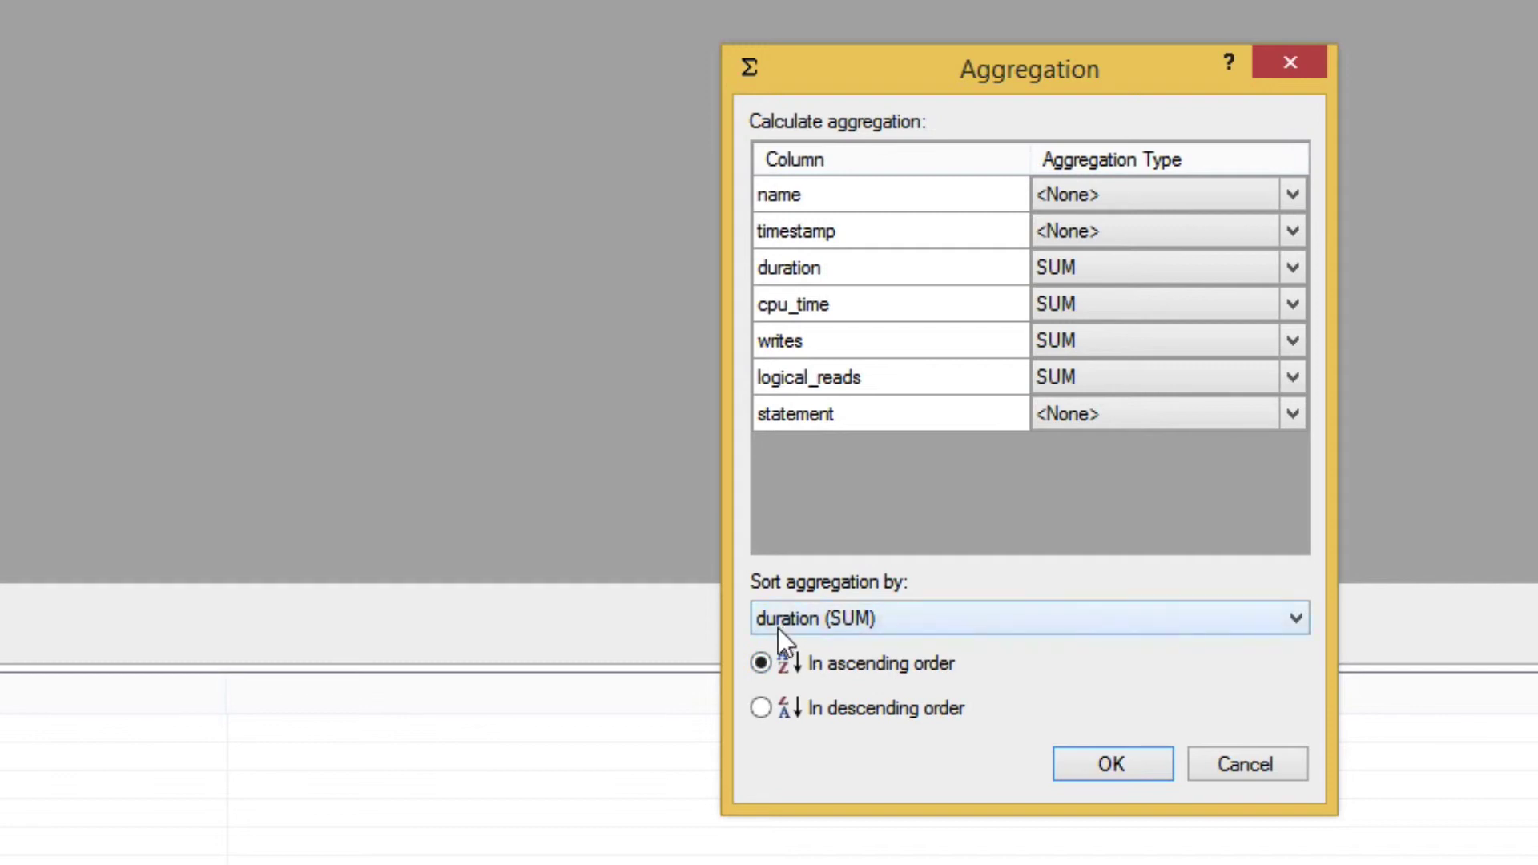
left_click(761, 708)
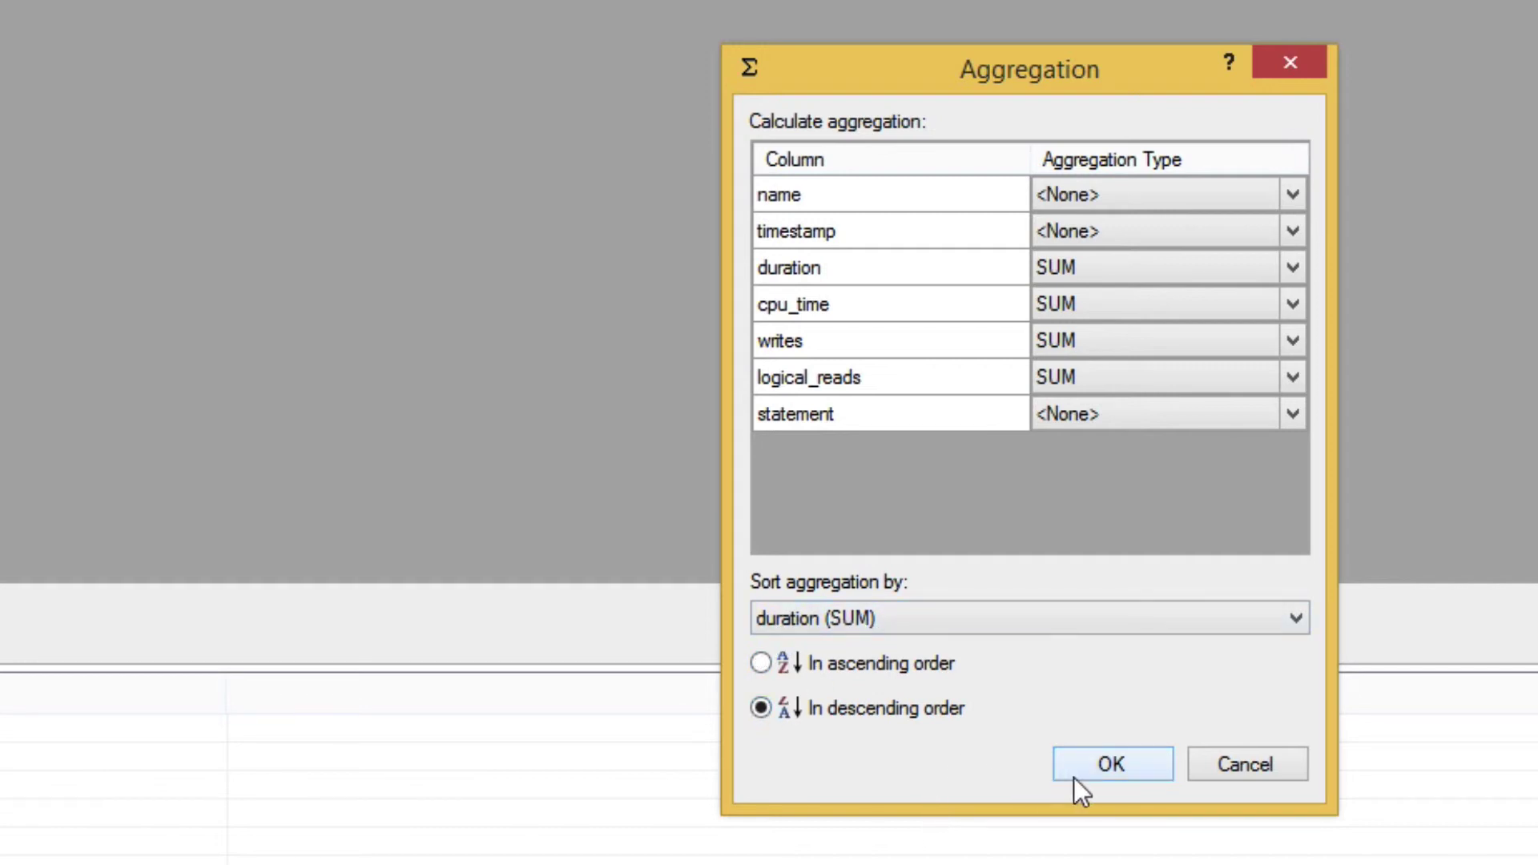
left_click(1105, 765)
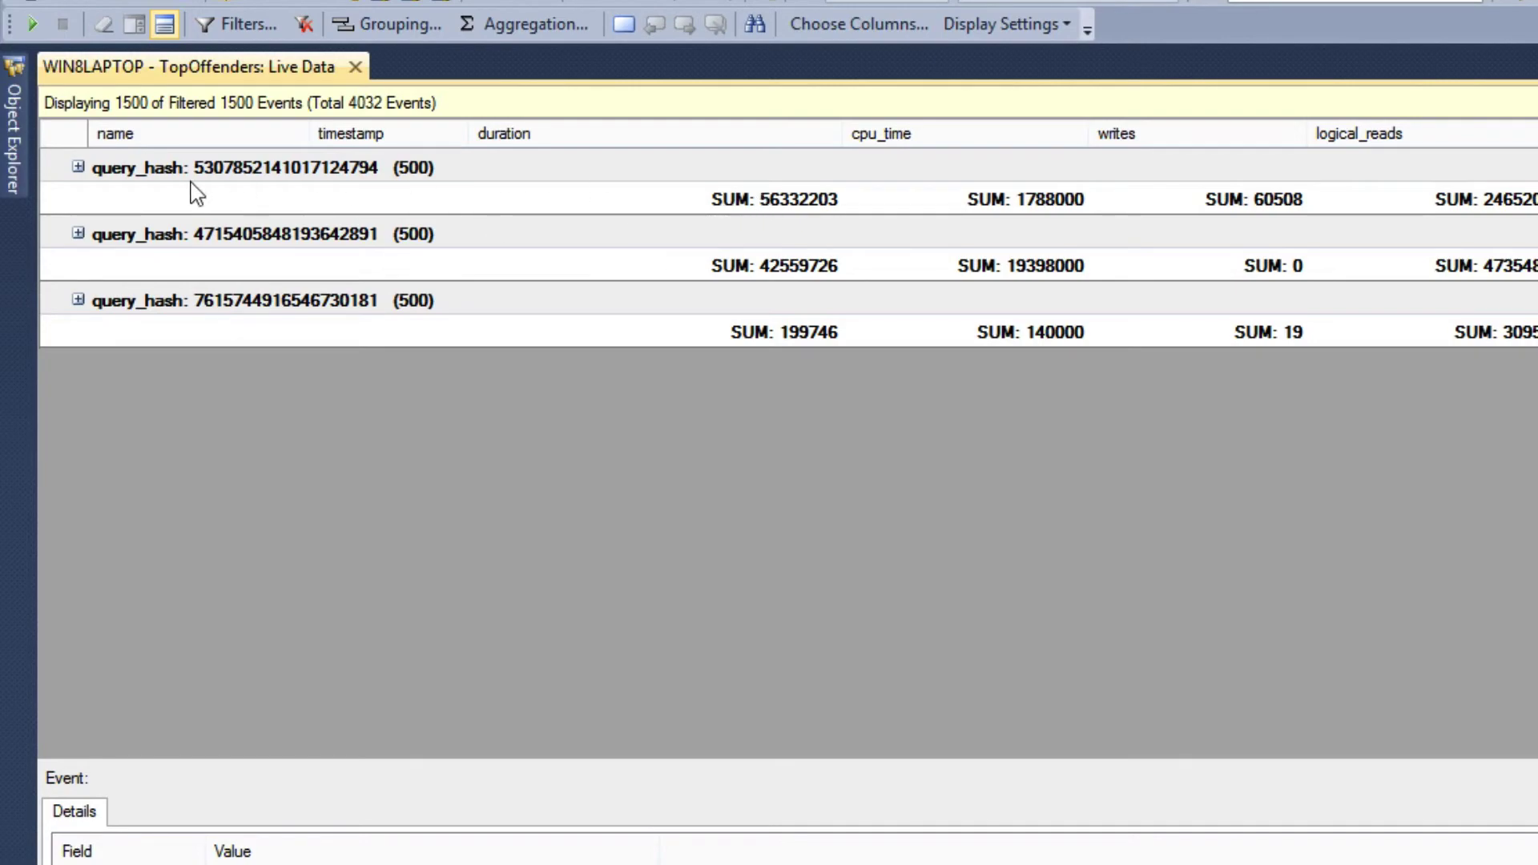
Expand the query_hash group with the highest total duration and view the details of its fourth sp_statement_completed event.
left_click(78, 168)
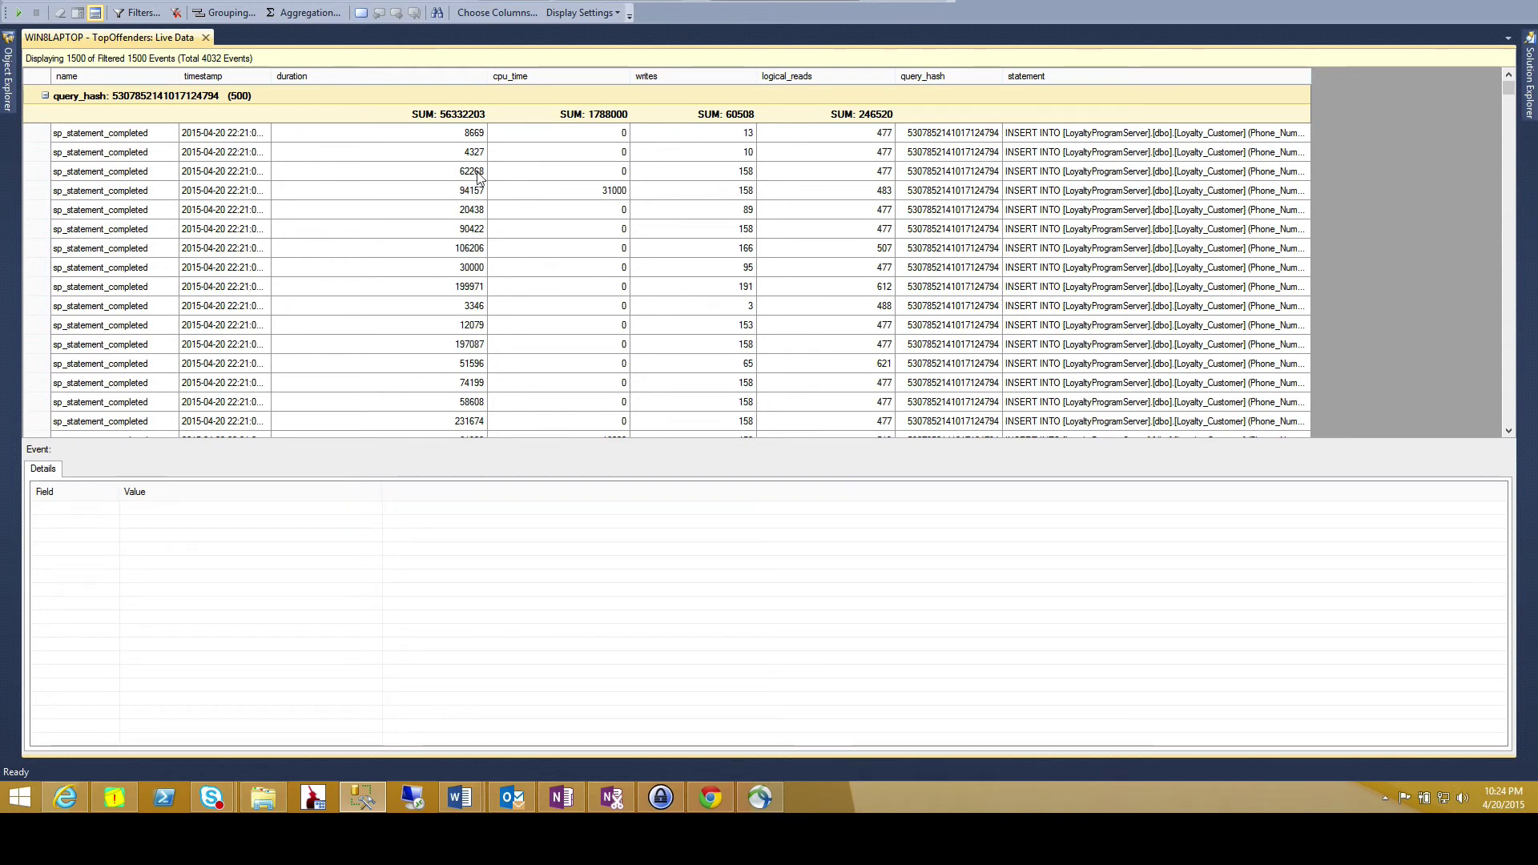
left_click(1197, 191)
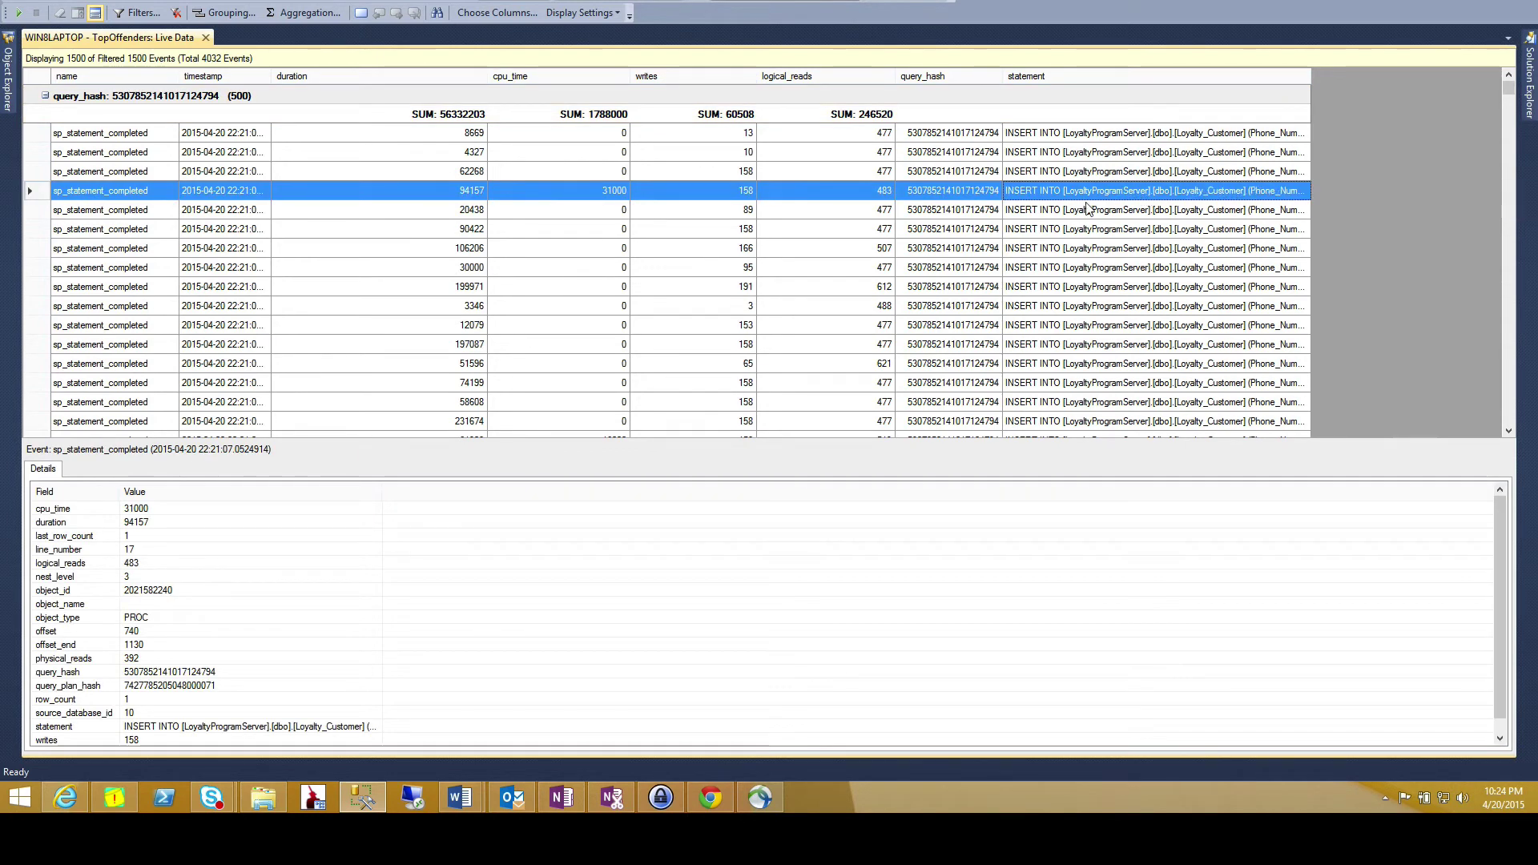